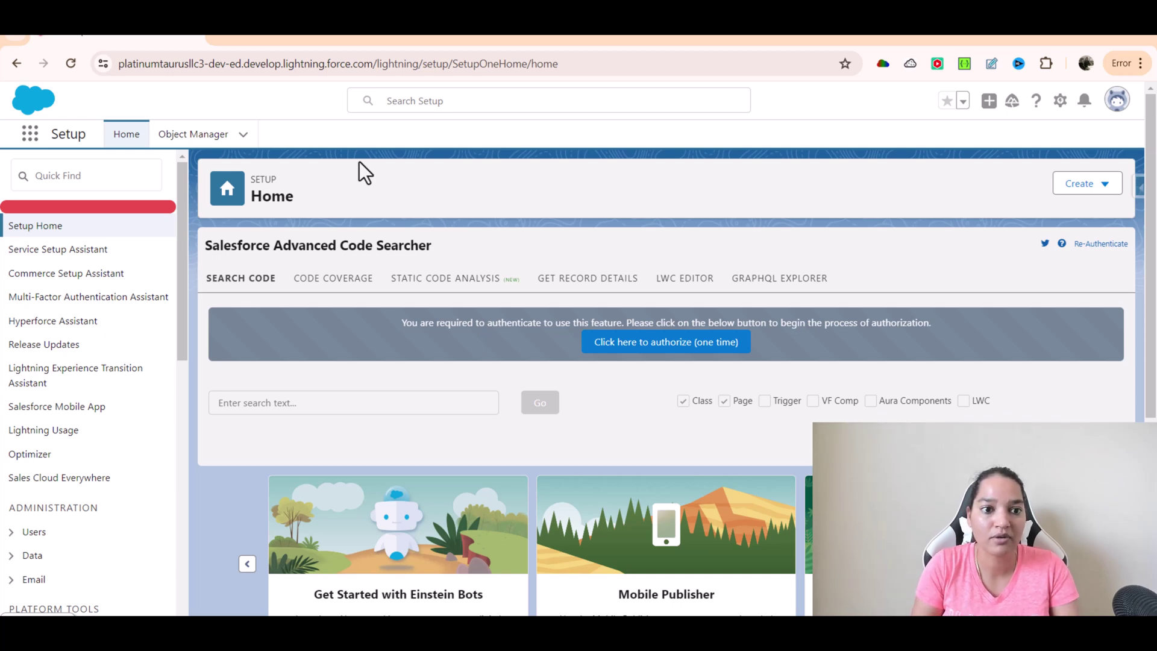
- Start a new custom object in the Object Manager and label it "knowledge article"
left_click(198, 144)
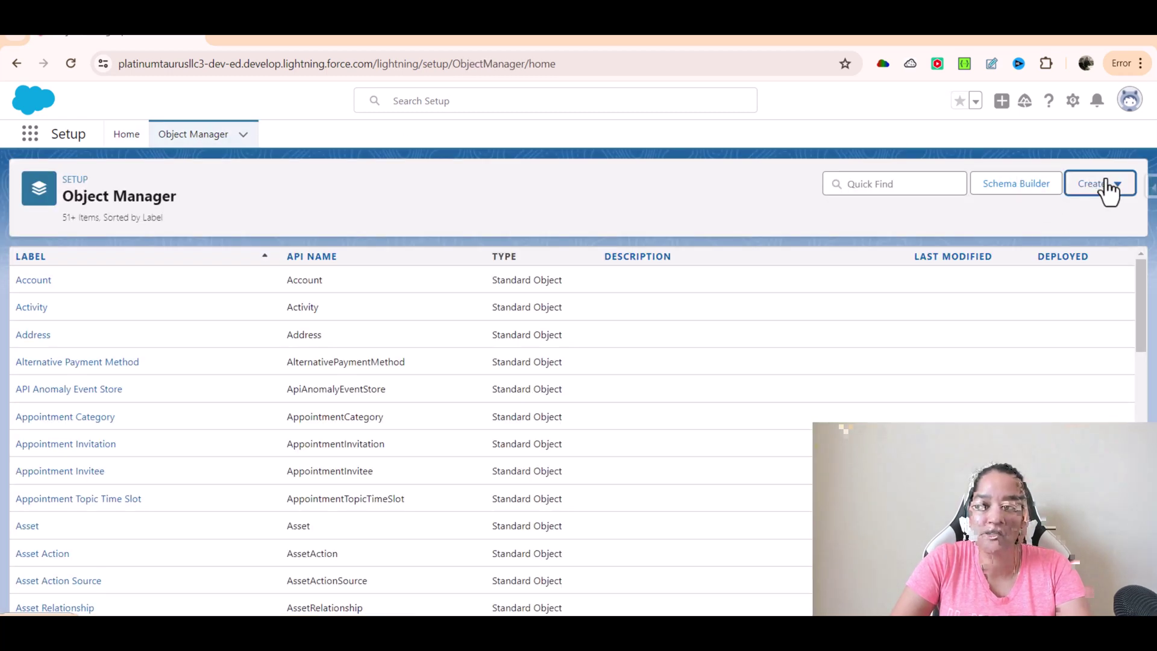
left_click(1108, 189)
left_click(1041, 227)
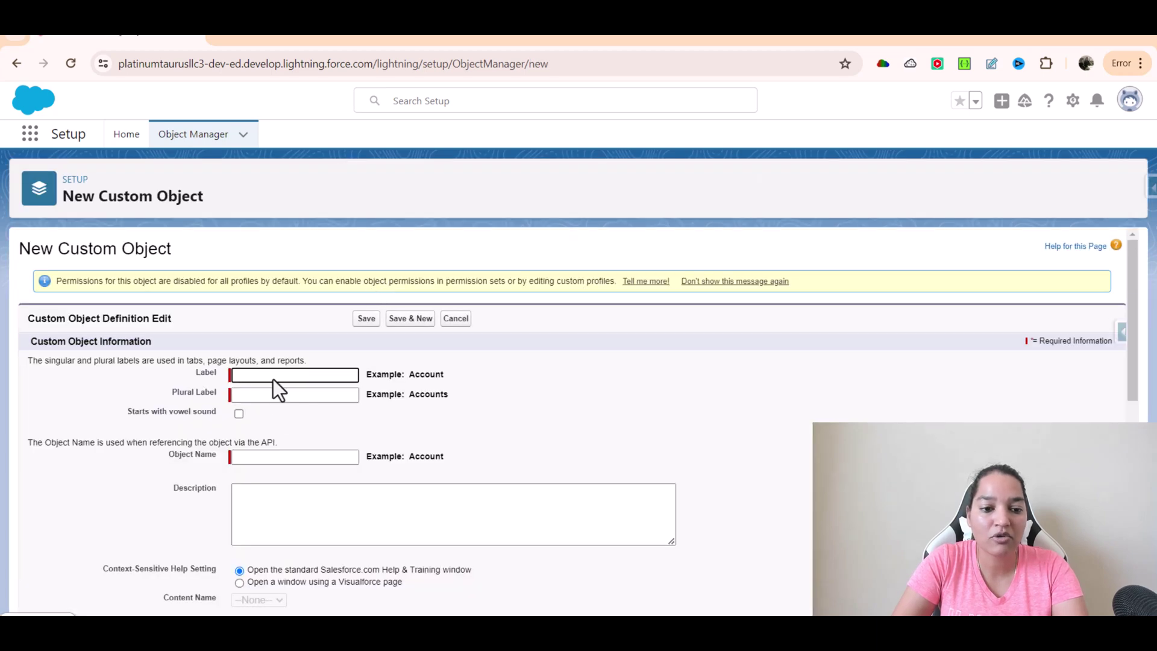
left_click(273, 377)
type("Kn")
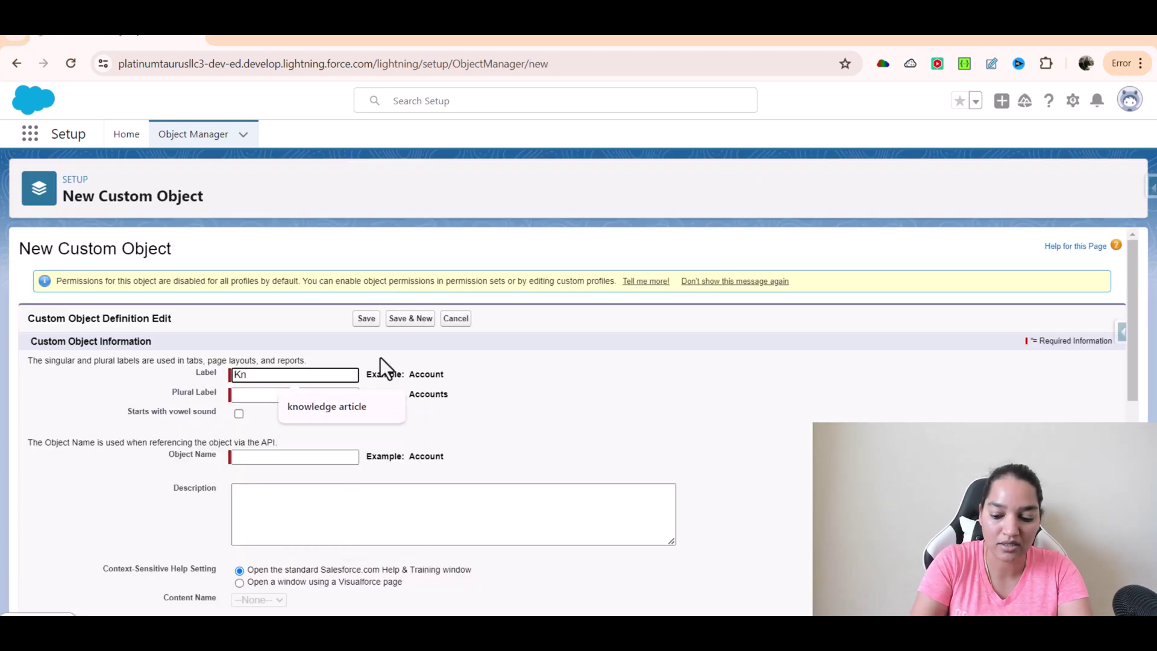
key("Down")
key("Return")
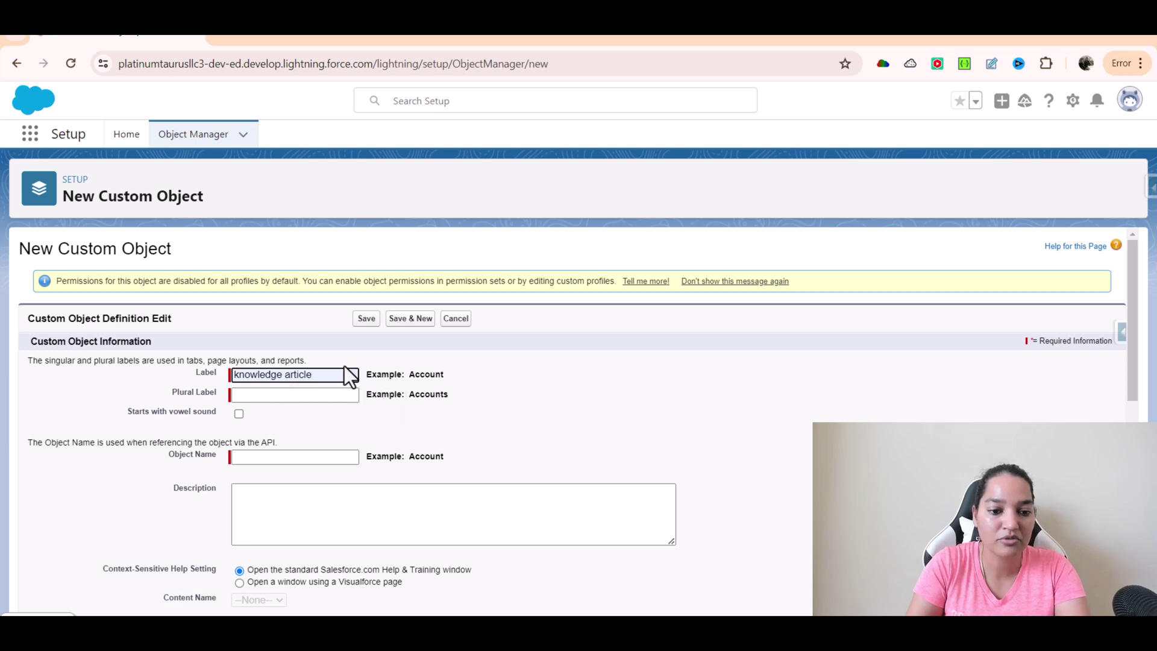
- Copy the object's label into the plural label and make it "knowledge articles"
key("ctrl+a")
key("ctrl+c")
left_click(336, 395)
key("ctrl+v")
type("s")
- Set the record name to "knowledge article No" and its data type to Auto Number
scroll(515, 389, "down", 3)
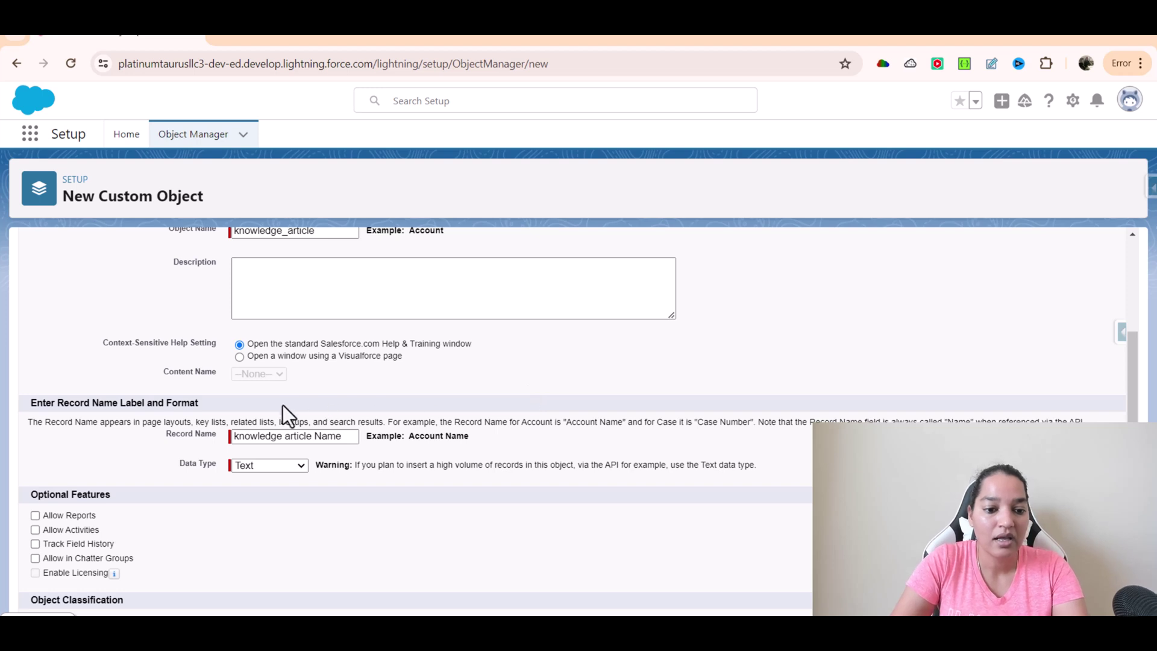
double_click(329, 443)
type("No")
left_click(289, 466)
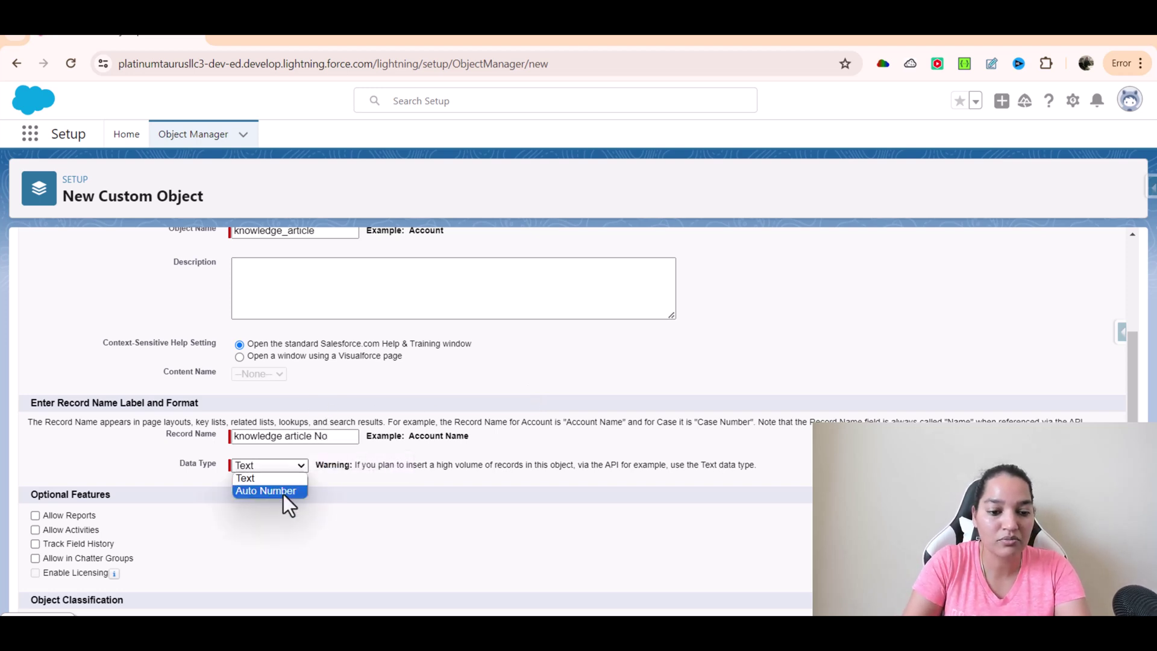
left_click(288, 490)
- Set the auto number's display format to KA-{000} and its starting number to 1
left_click(284, 484)
type("KA")
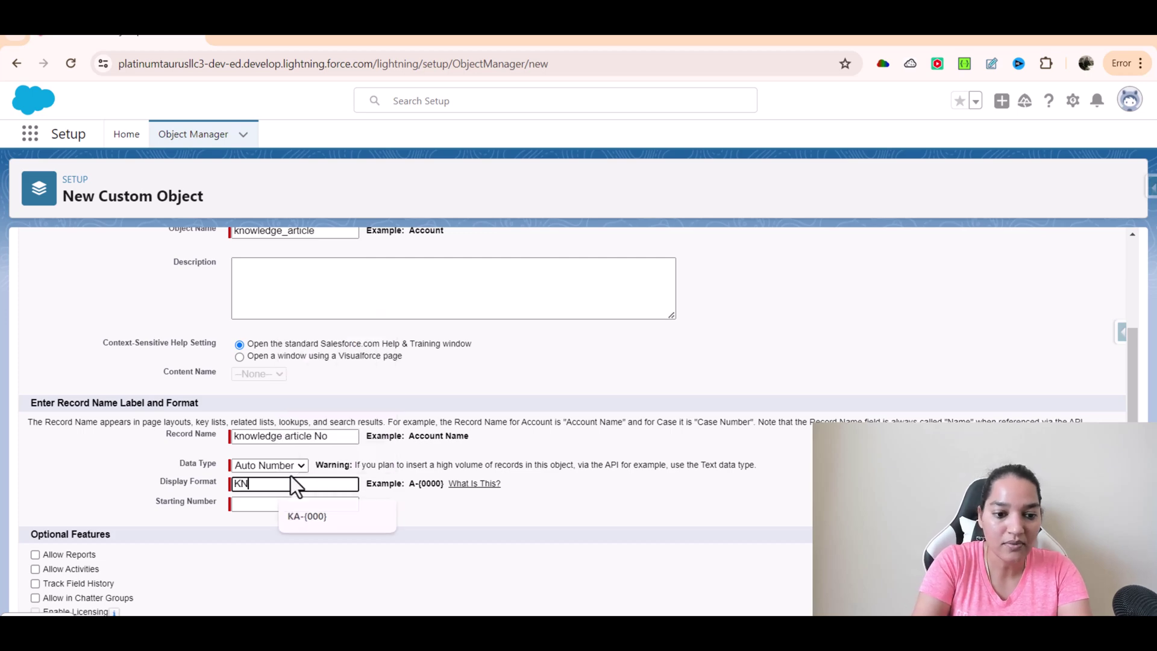
key("BackSpace")
type("A-")
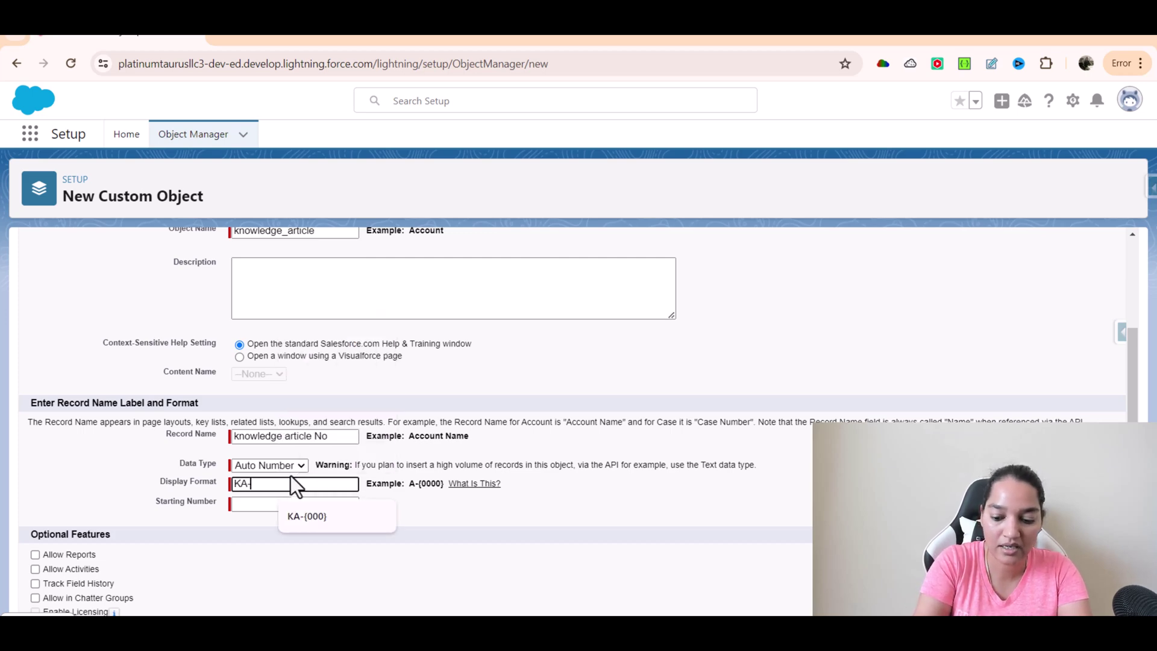
type("{000")
key("Tab")
type("1")
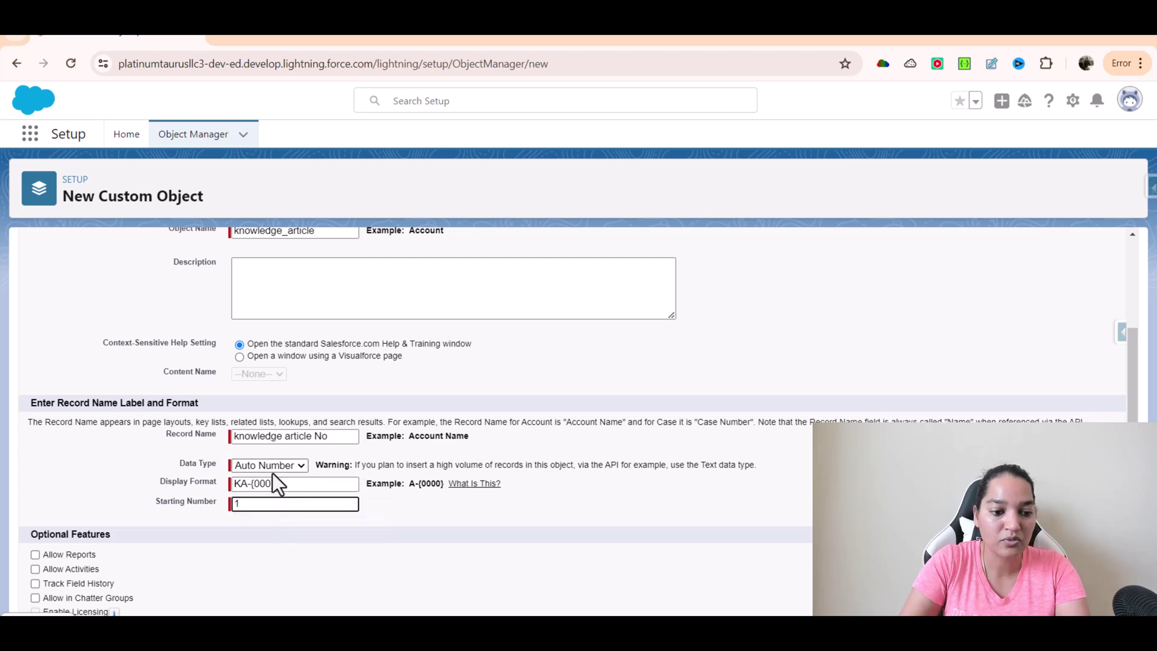
- Enable the optional features Allow Reports, Allow Activities, Track Field History and Allow in Chatter Groups
scroll(272, 473, "down", 1)
left_click(35, 479)
left_click(34, 494)
left_click(35, 508)
left_click(35, 523)
- Enable Allow Search, the Notes and Attachments related list and the New Custom Tab Wizard, and save the custom object
scroll(145, 519, "down", 2)
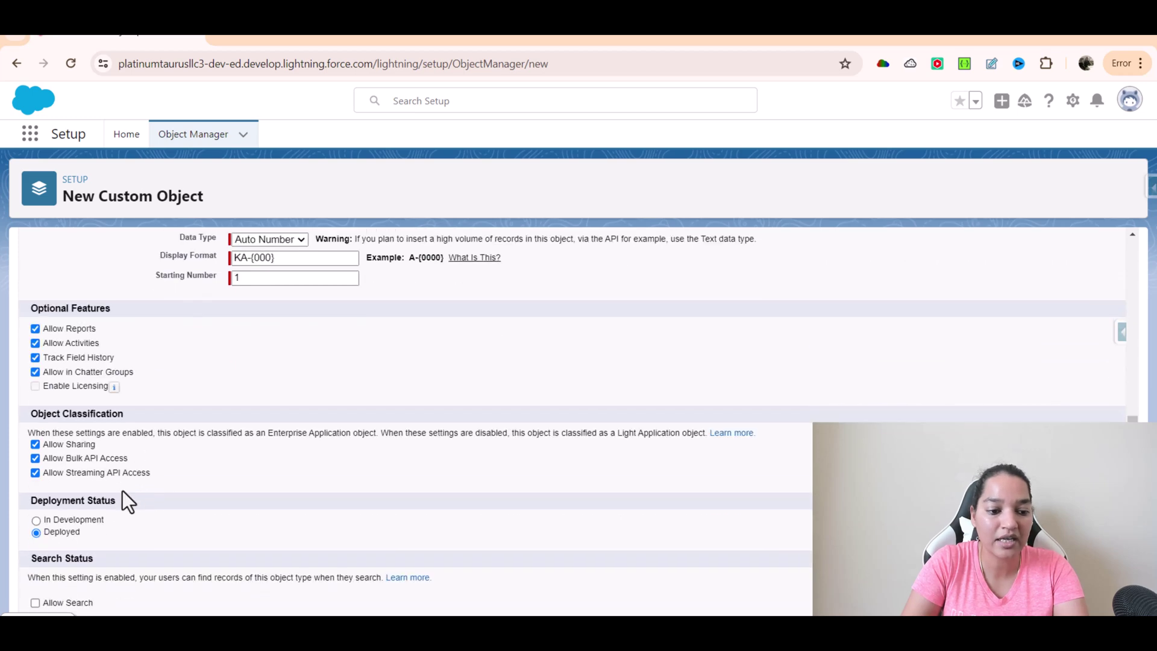
scroll(128, 502, "down", 2)
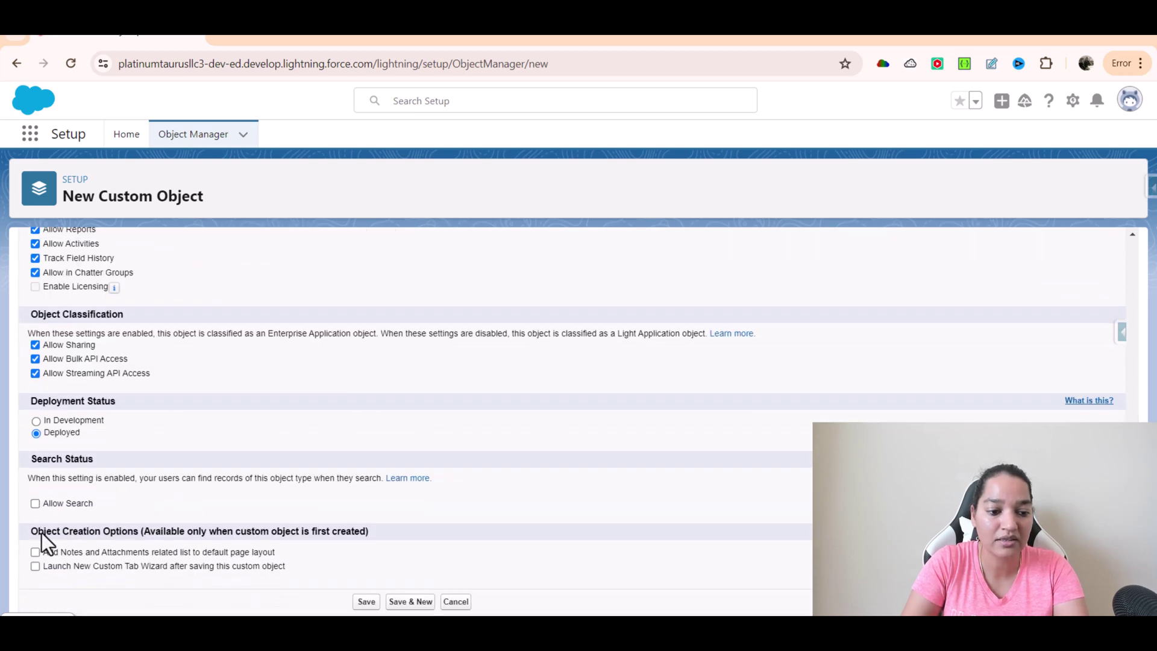
left_click(35, 503)
left_click(35, 553)
left_click(36, 566)
left_click(366, 602)
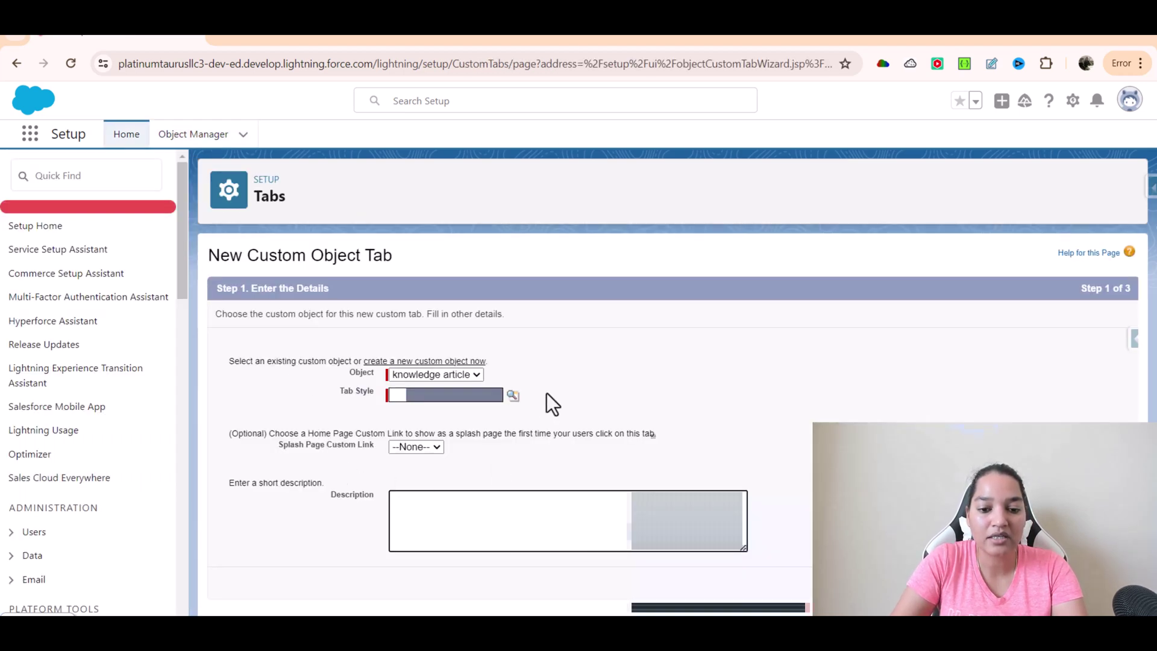
- Create the knowledge article tab with the Bank style, Default On for all profiles and included in the custom apps, and save it
left_click(511, 396)
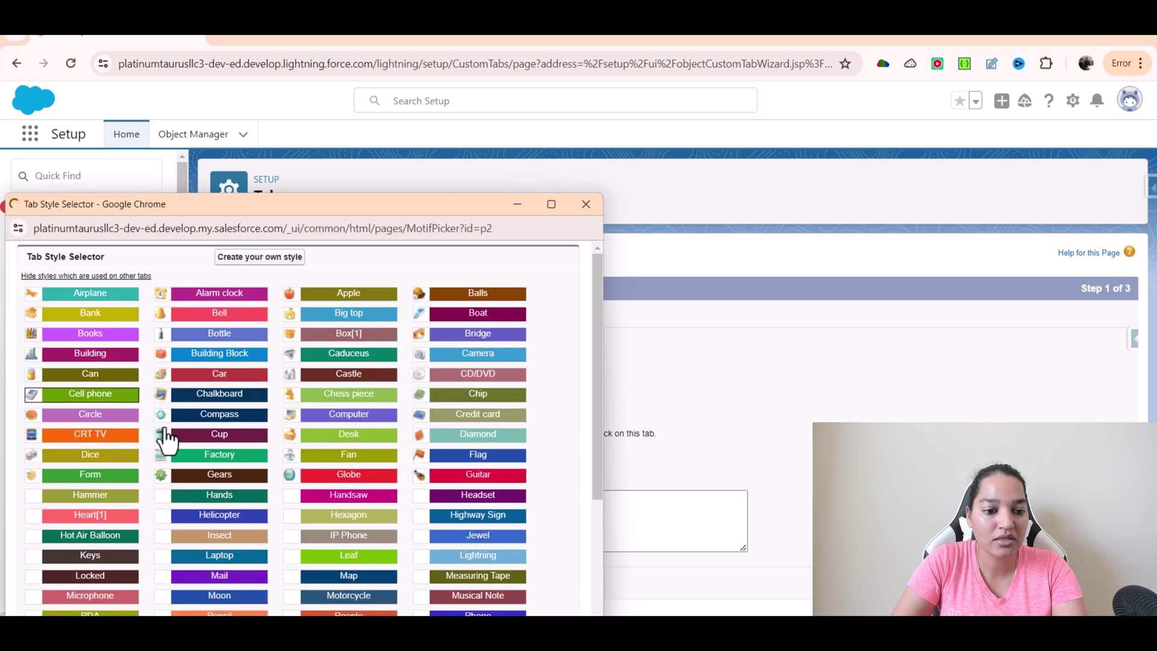
left_click(129, 313)
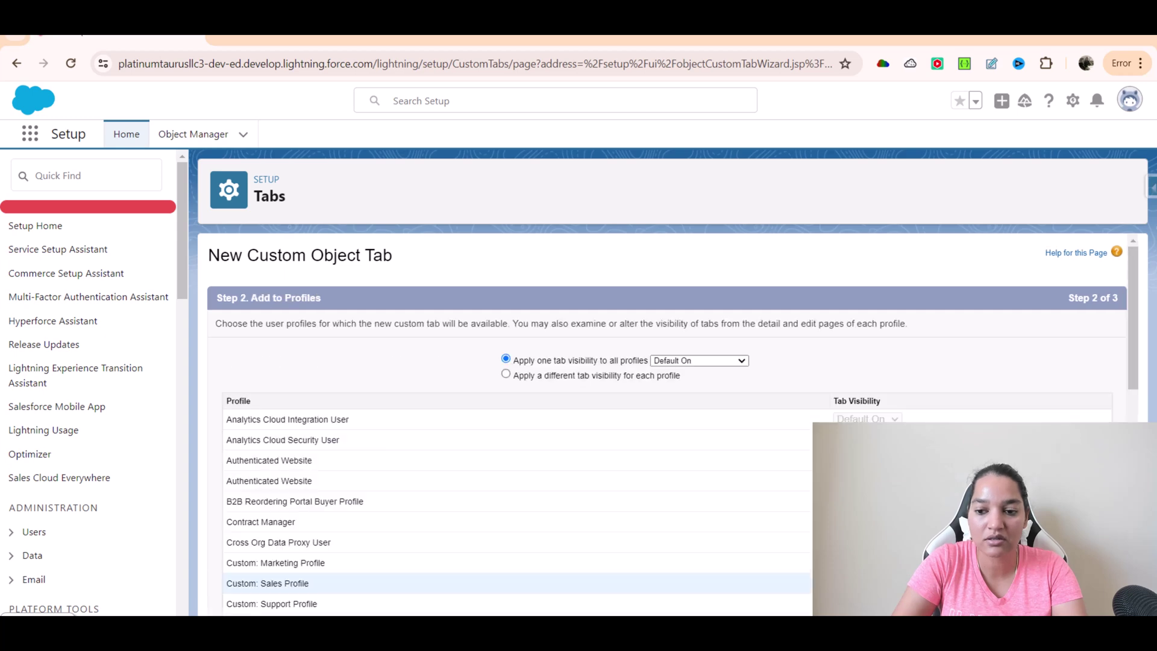
scroll(1079, 349, "down", 8)
scroll(1079, 349, "down", 4)
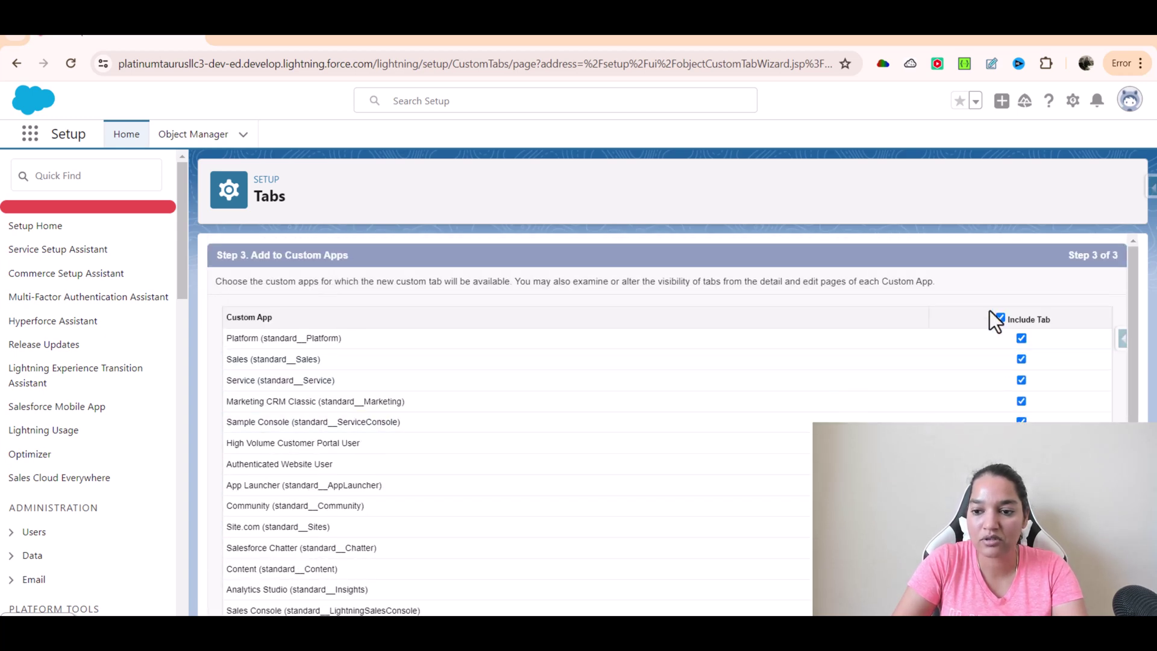
scroll(519, 422, "down", 5)
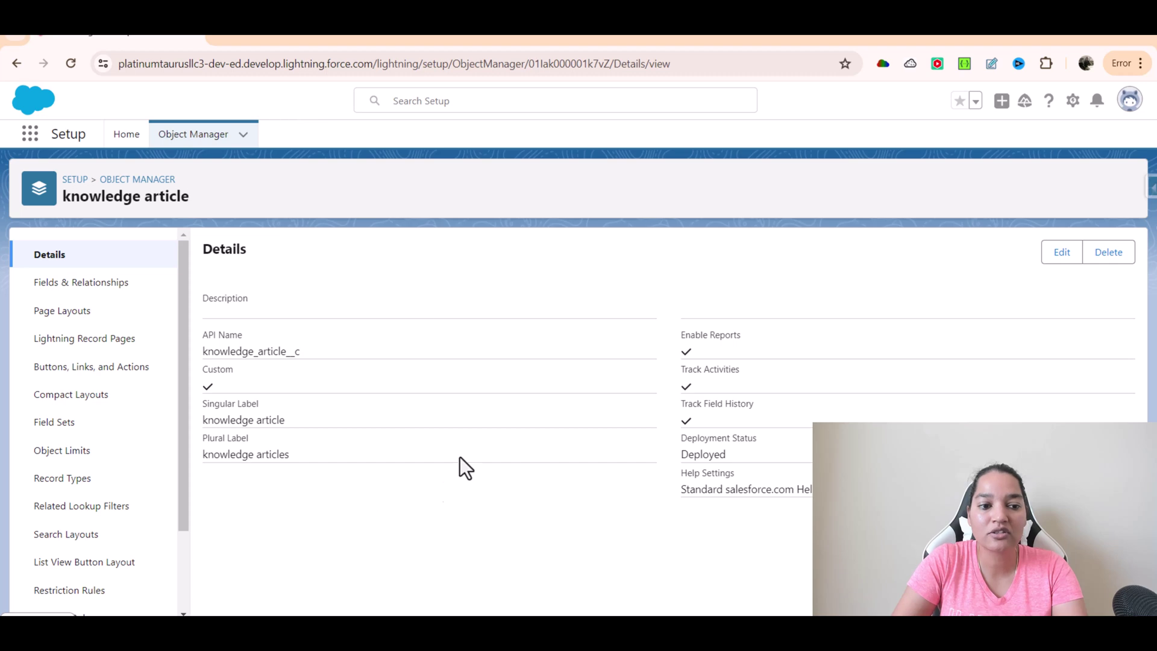
- Start a new custom field of data type Text on the knowledge article object
left_click_drag(65, 208, 207, 217)
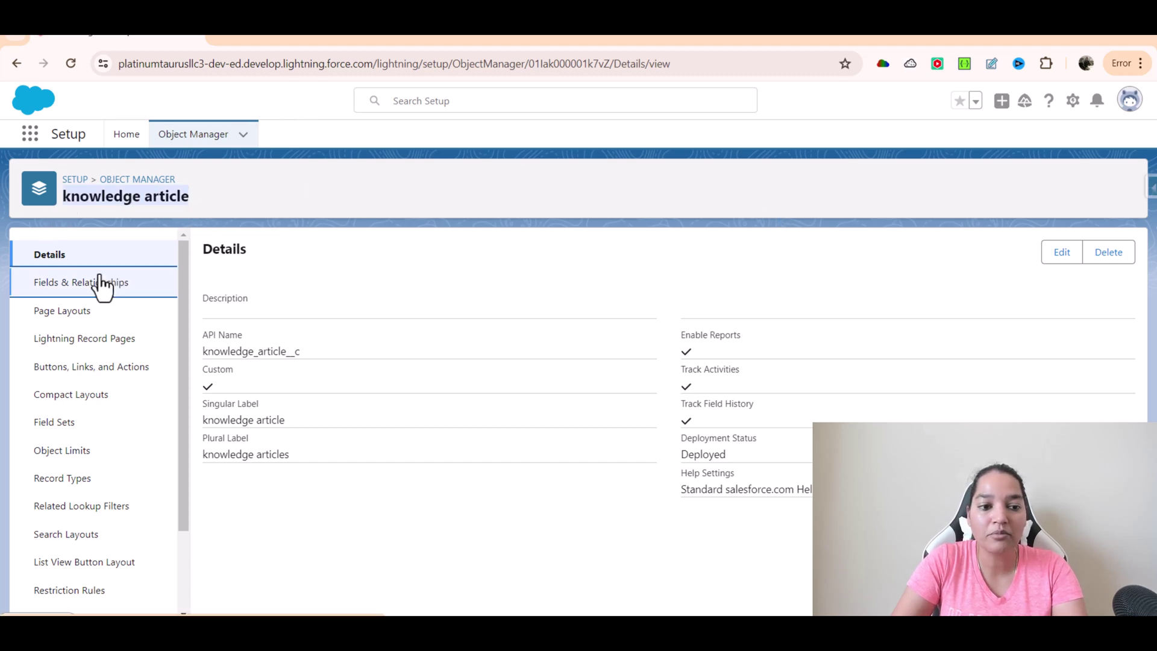
left_click(132, 281)
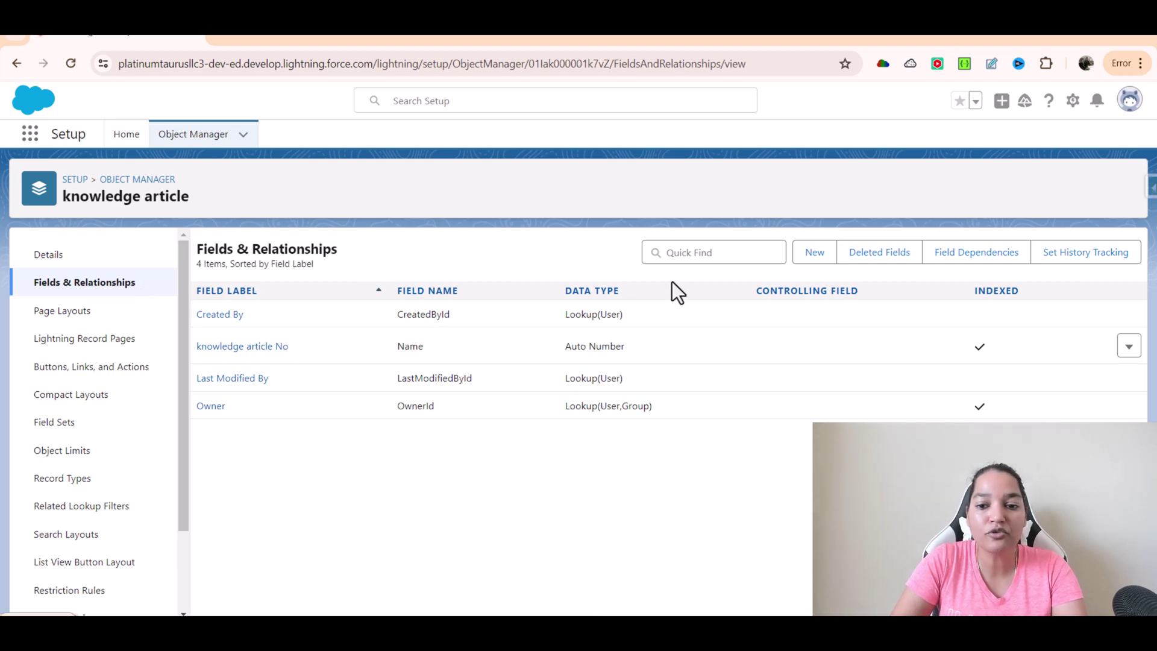
left_click(808, 256)
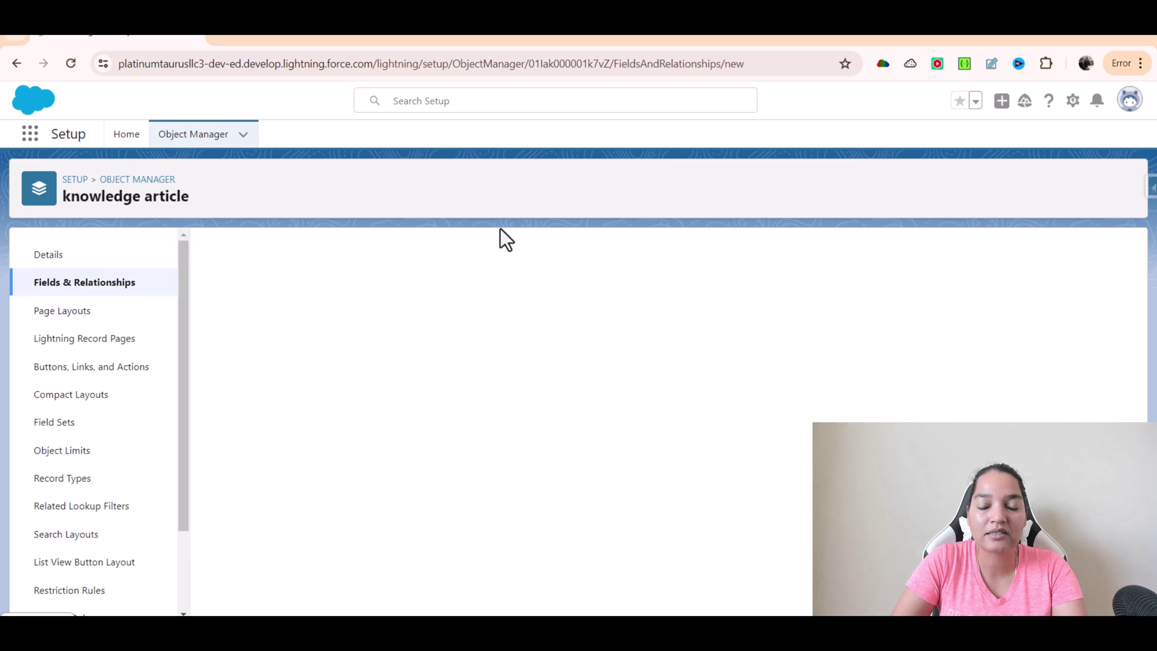
scroll(305, 396, "down", 6)
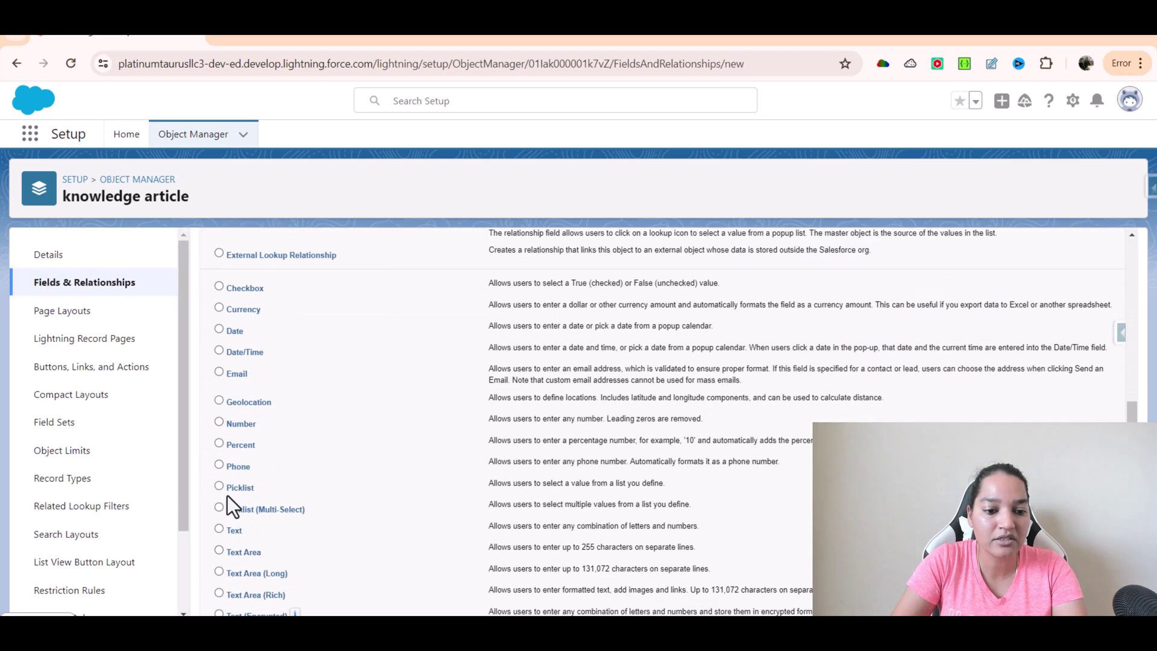
scroll(239, 521, "down", 1)
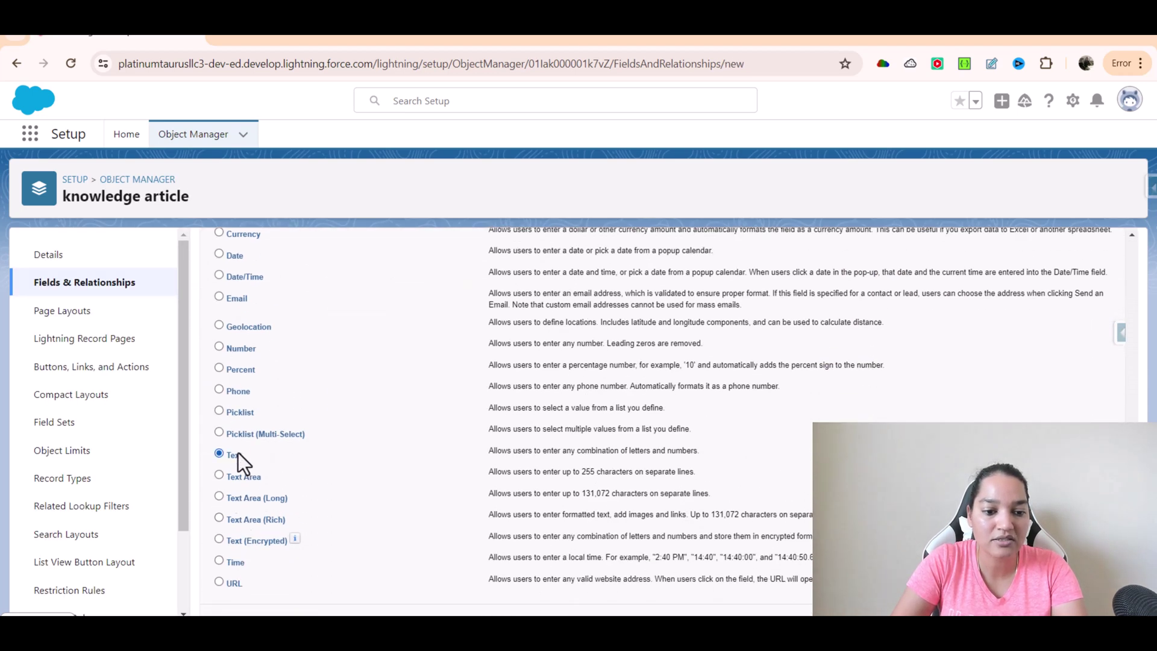
scroll(1019, 561, "down", 1)
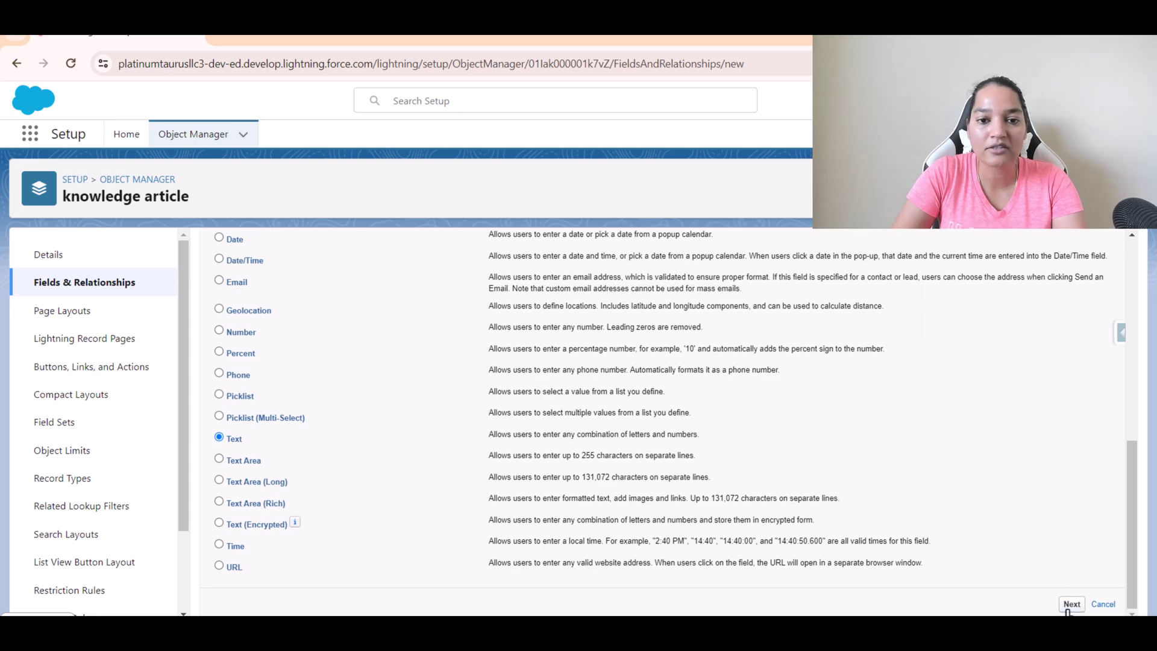
left_click(1072, 604)
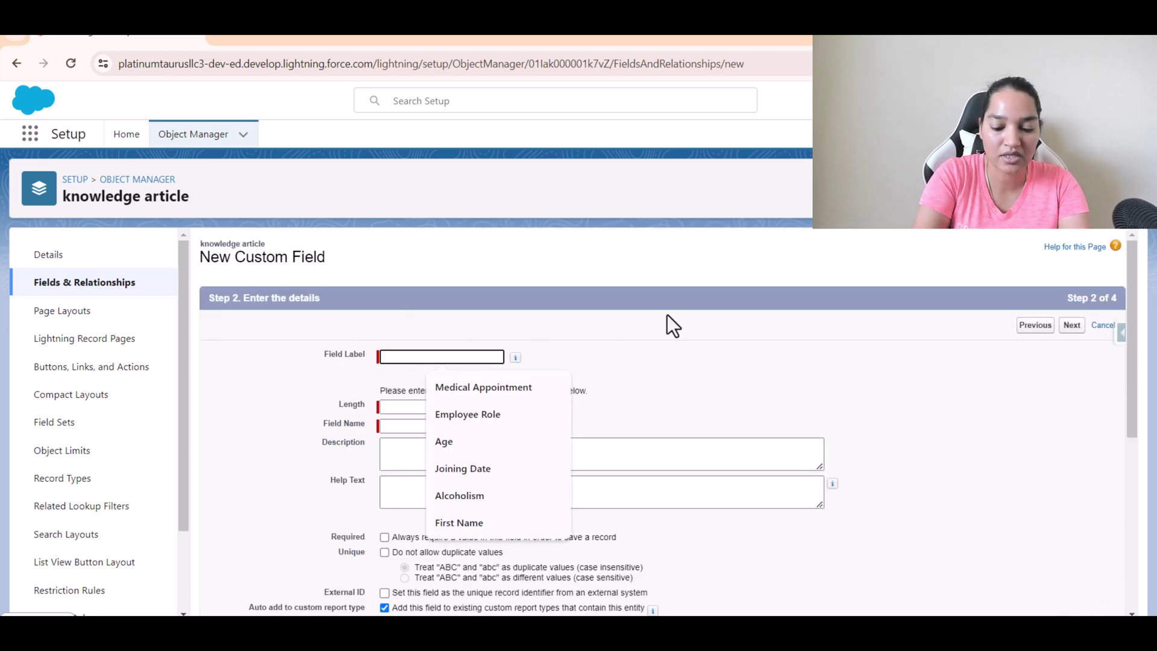
- Label the text field "Issue Type" and set its length to 250
type("Issue Type")
key("Tab")
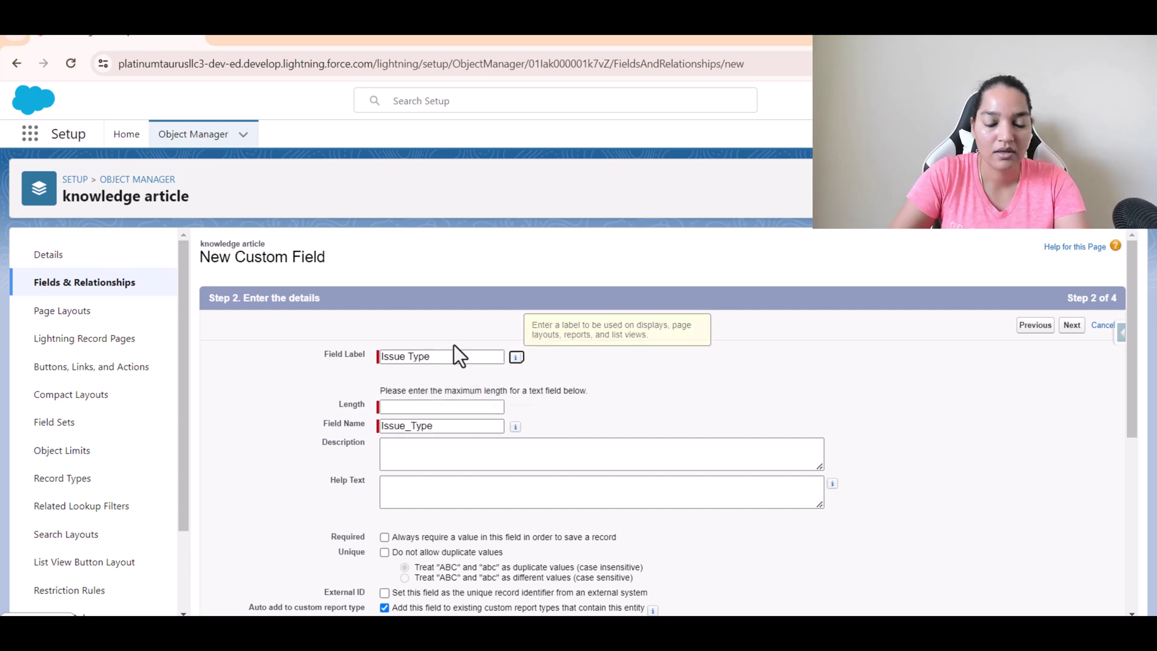
left_click(413, 407)
type("250")
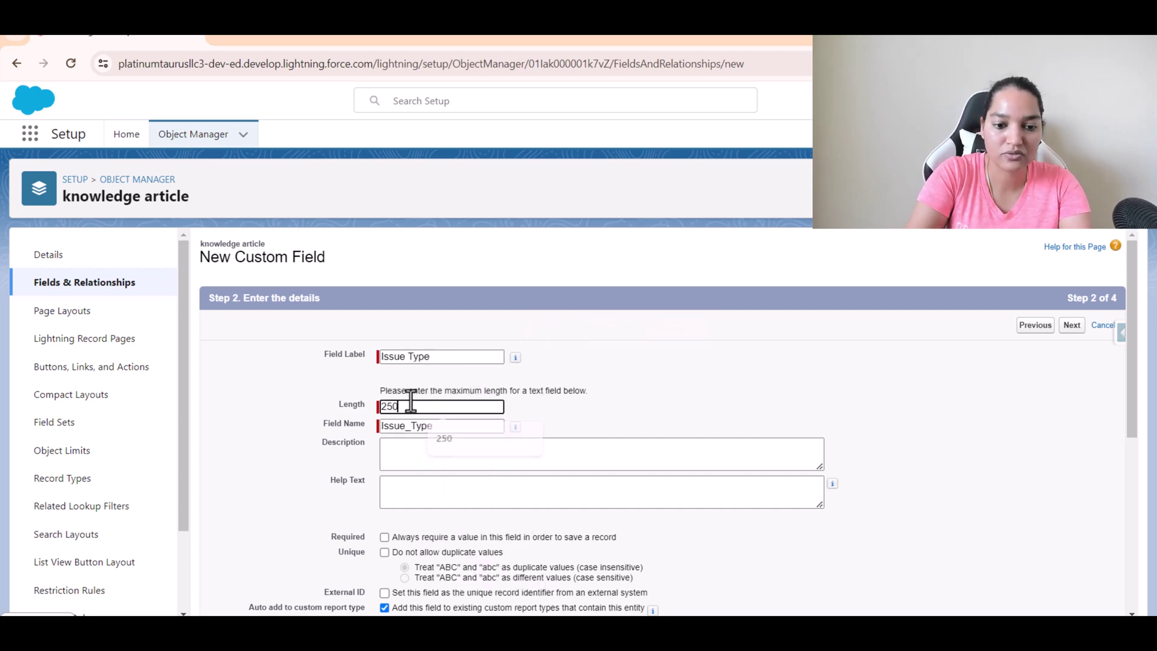
- Make the Issue Type field visible to all profiles, add it to the knowledge article Layout, and save it to start another field
scroll(585, 424, "down", 6)
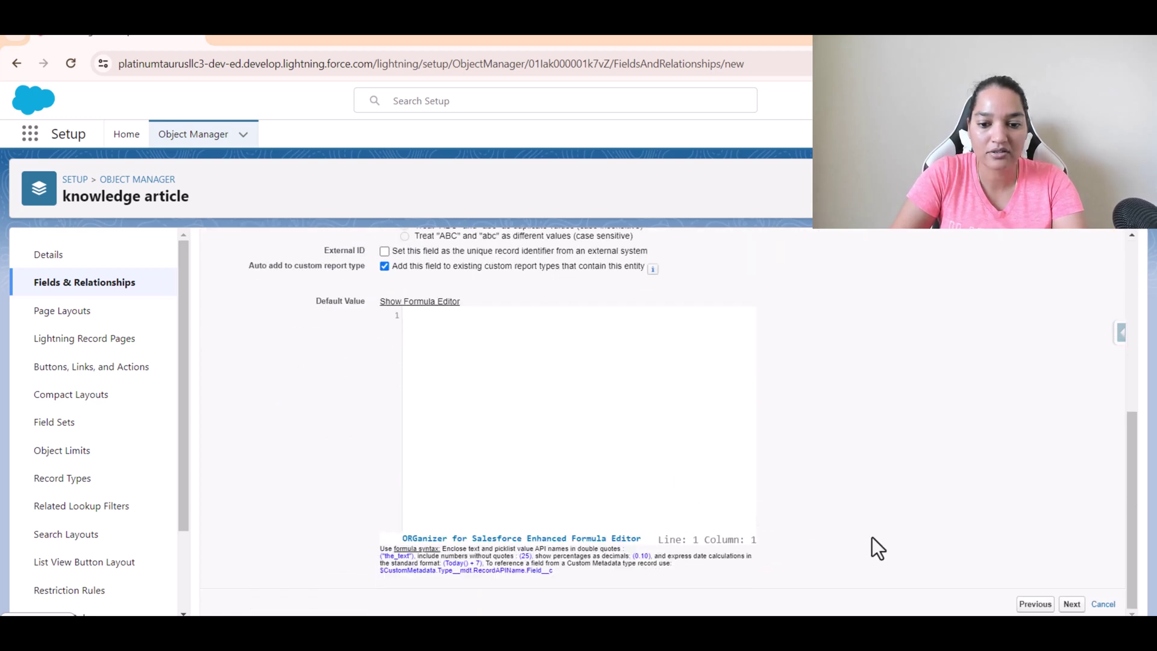
left_click(1074, 604)
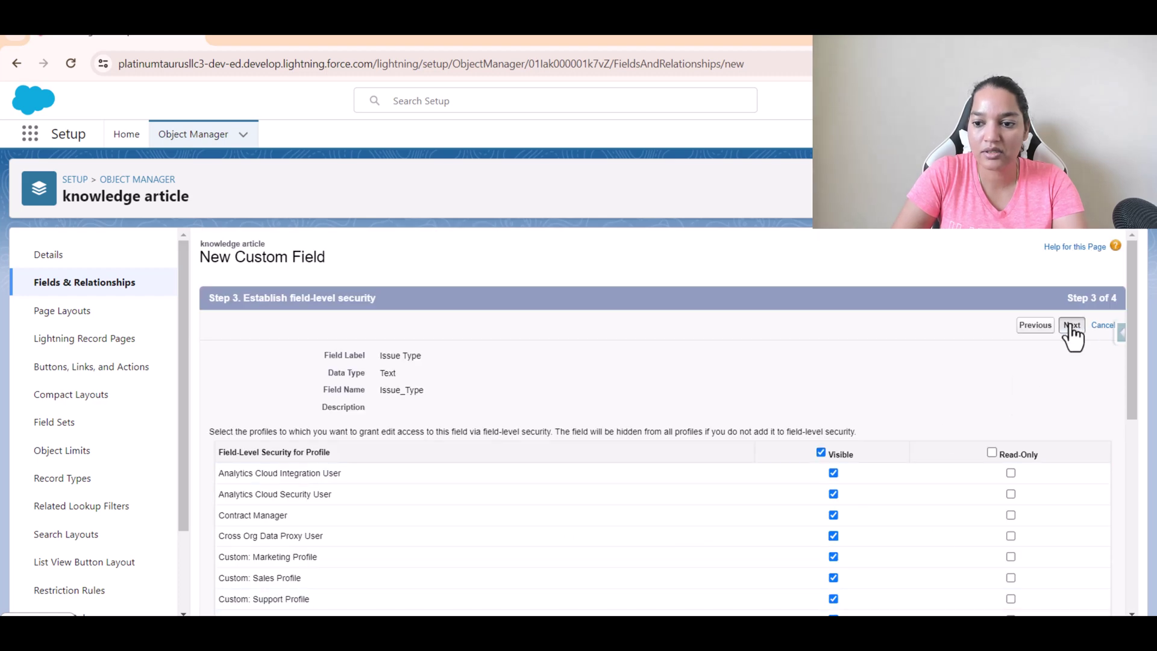
left_click(1073, 326)
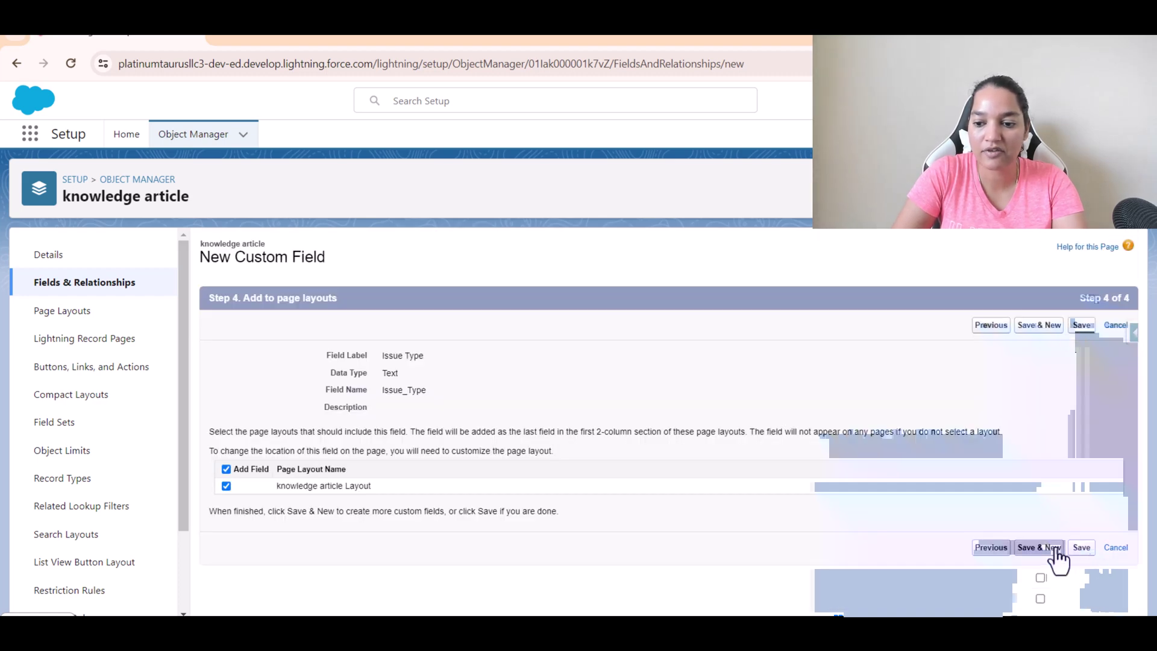
left_click(1046, 548)
- Create a Text Area (Rich) field labelled "Resolution" with profile visibility and save it on the knowledge article object
scroll(349, 360, "down", 10)
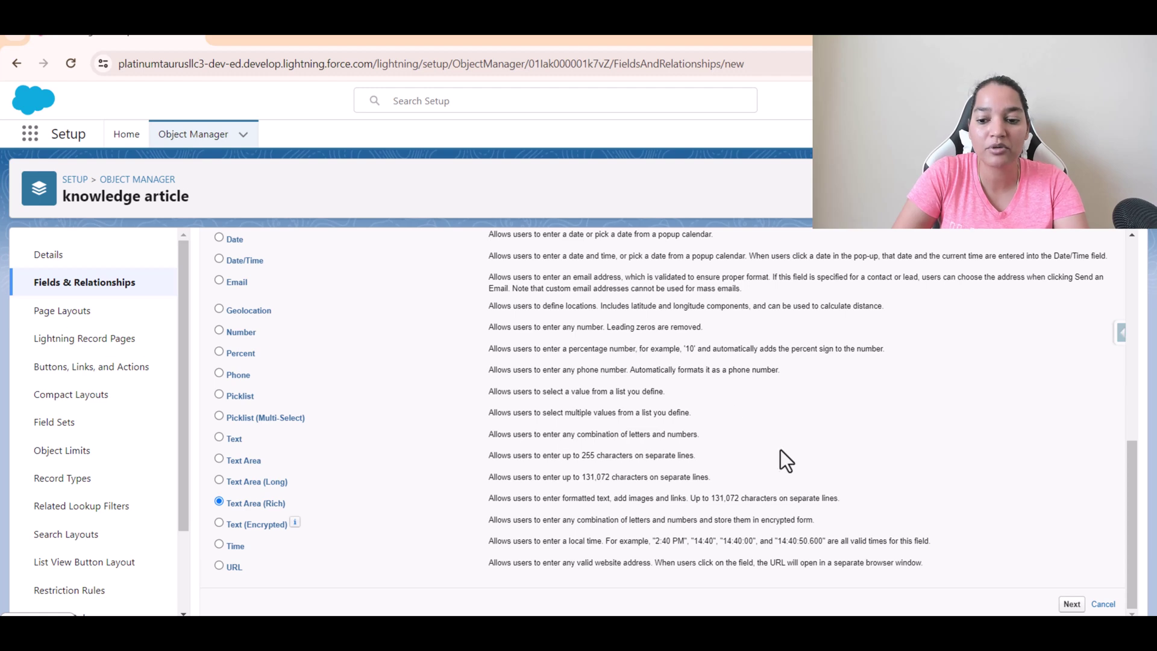
left_click(1072, 605)
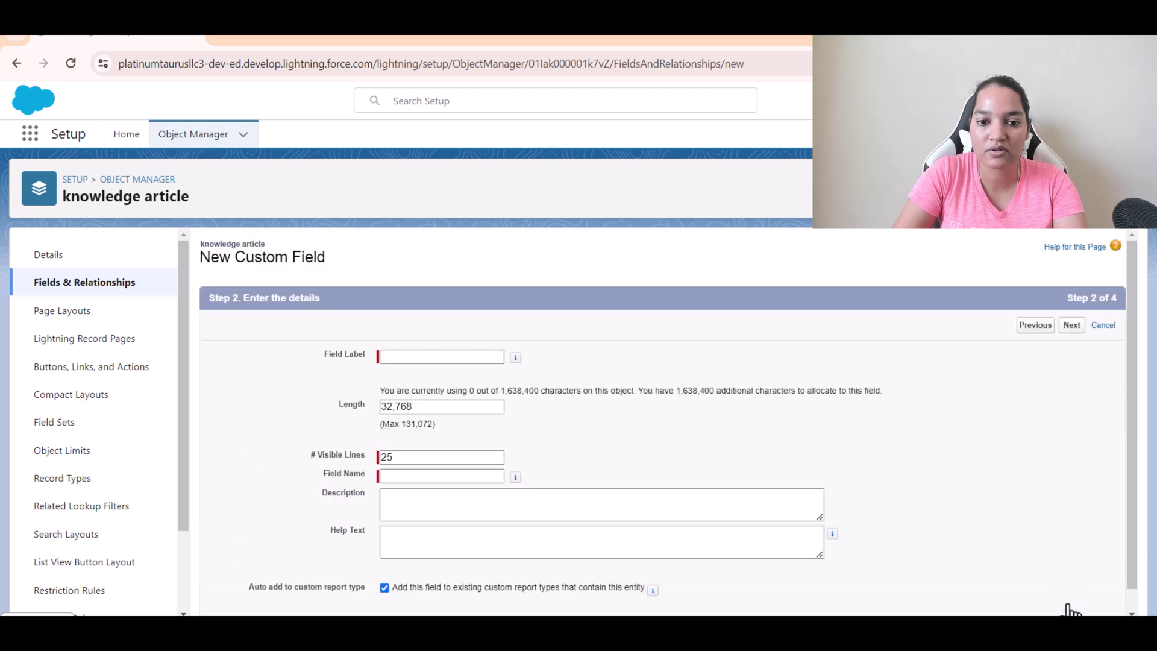
left_click(422, 357)
left_click(386, 358)
left_click(388, 356)
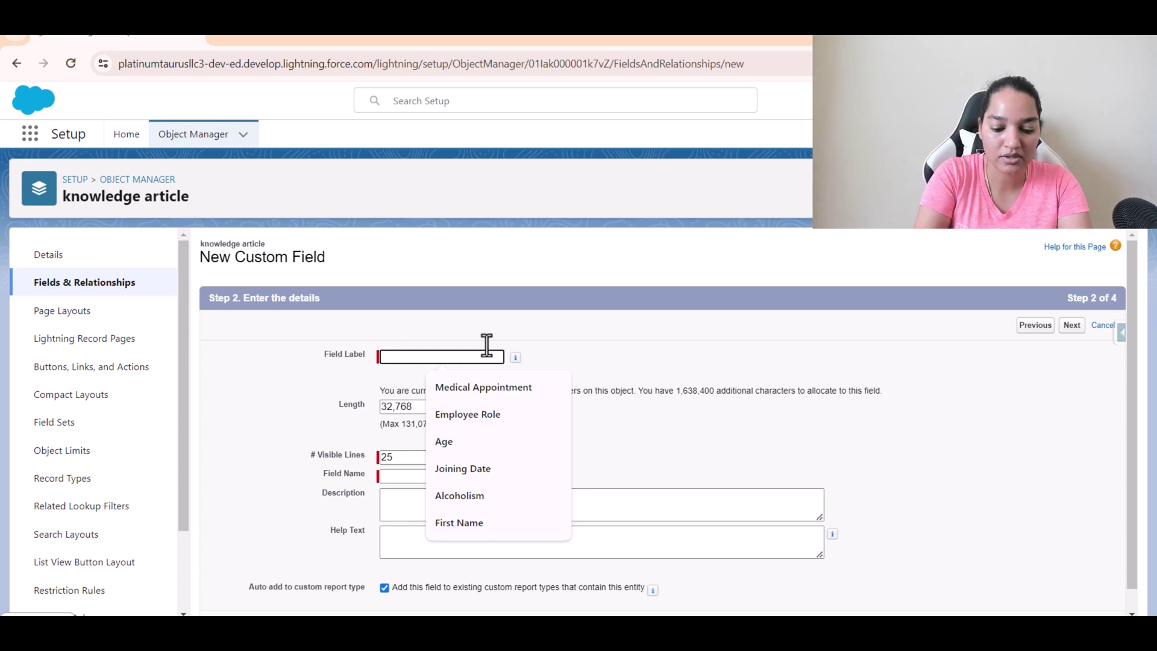
type("Resolution")
left_click(413, 476)
scroll(625, 461, "down", 1)
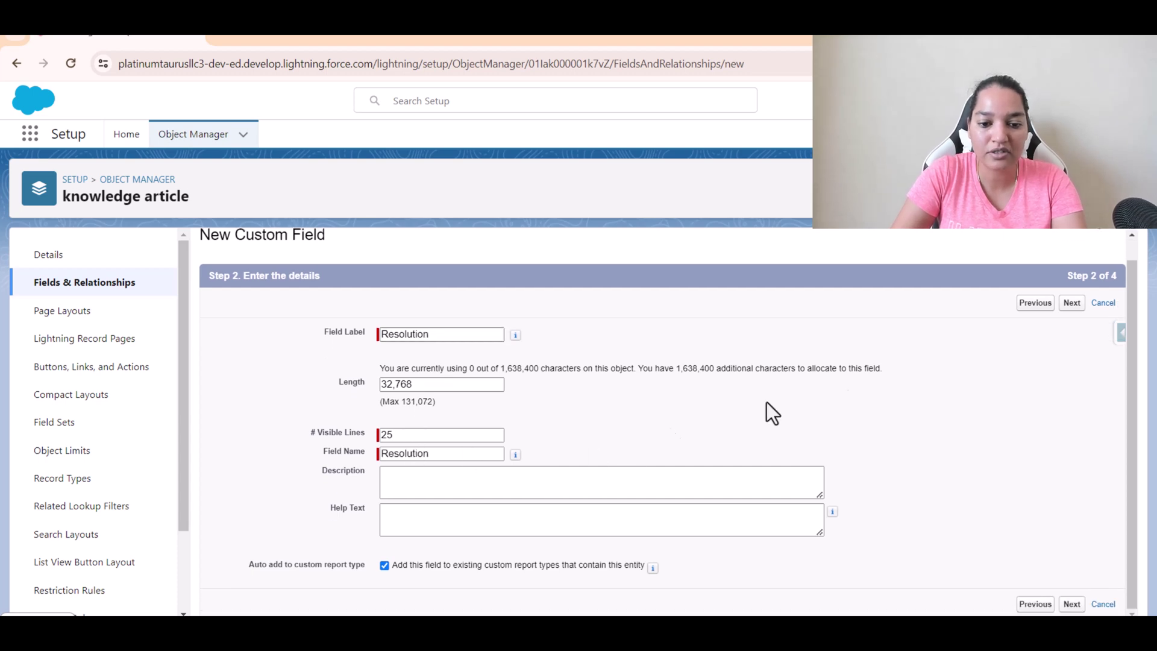
left_click(1075, 605)
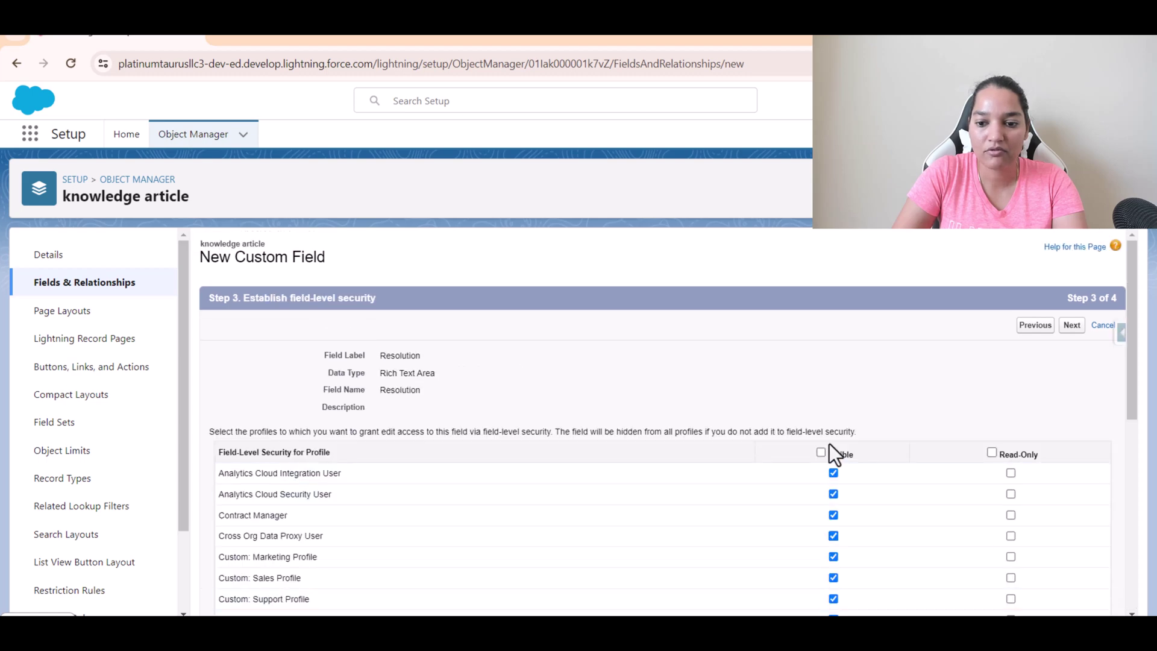
left_click(1066, 332)
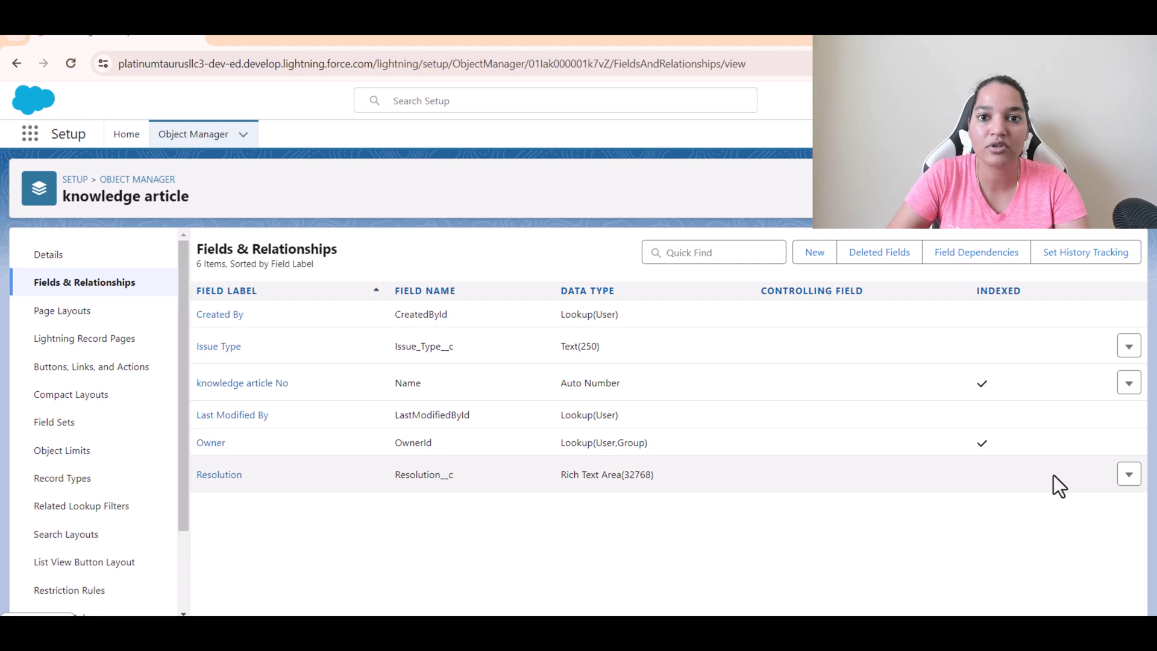
- Find the knowledge articles item by searching for "Know" and open its records page, checking the available list views
left_click(30, 133)
type("Know")
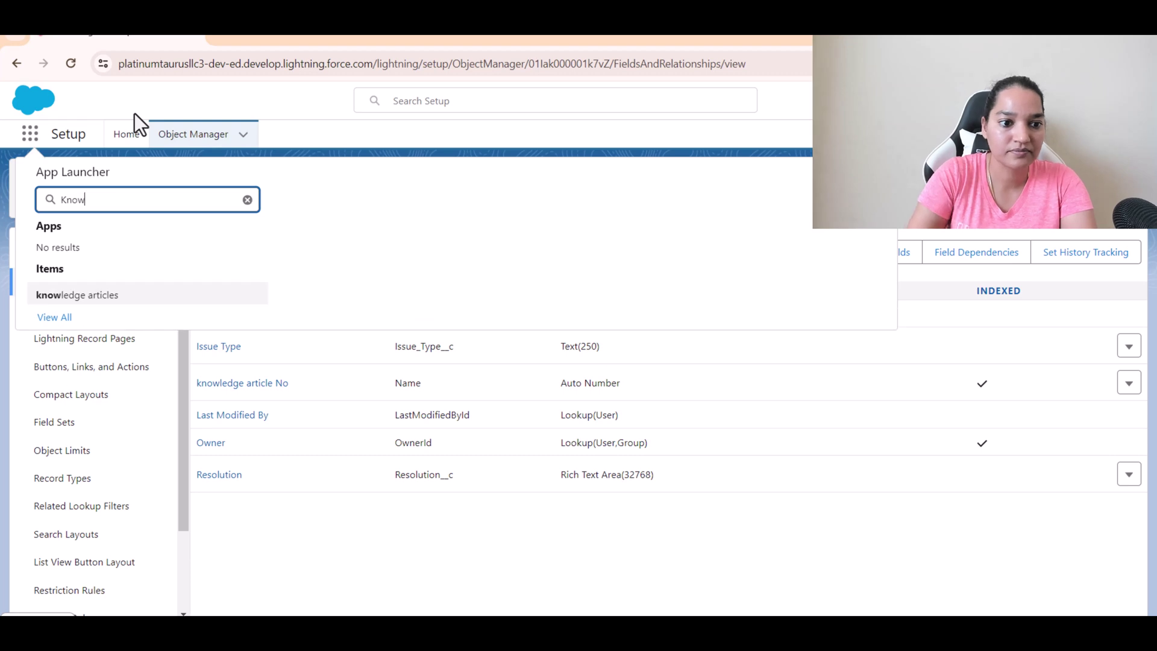
left_click(107, 294)
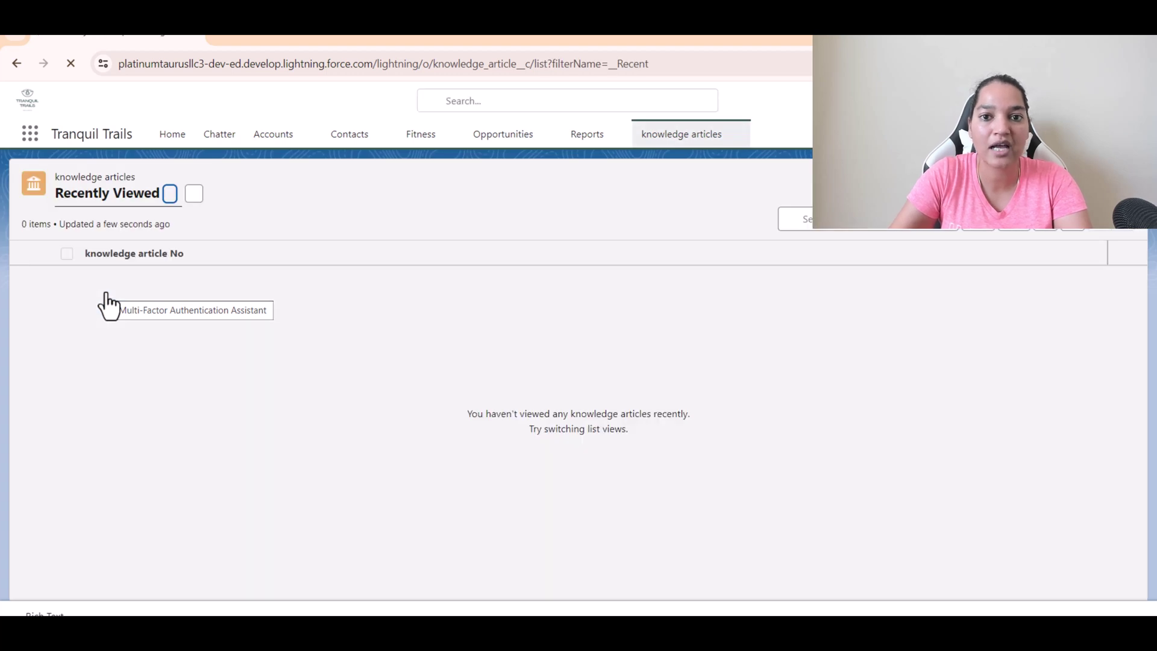
left_click(169, 194)
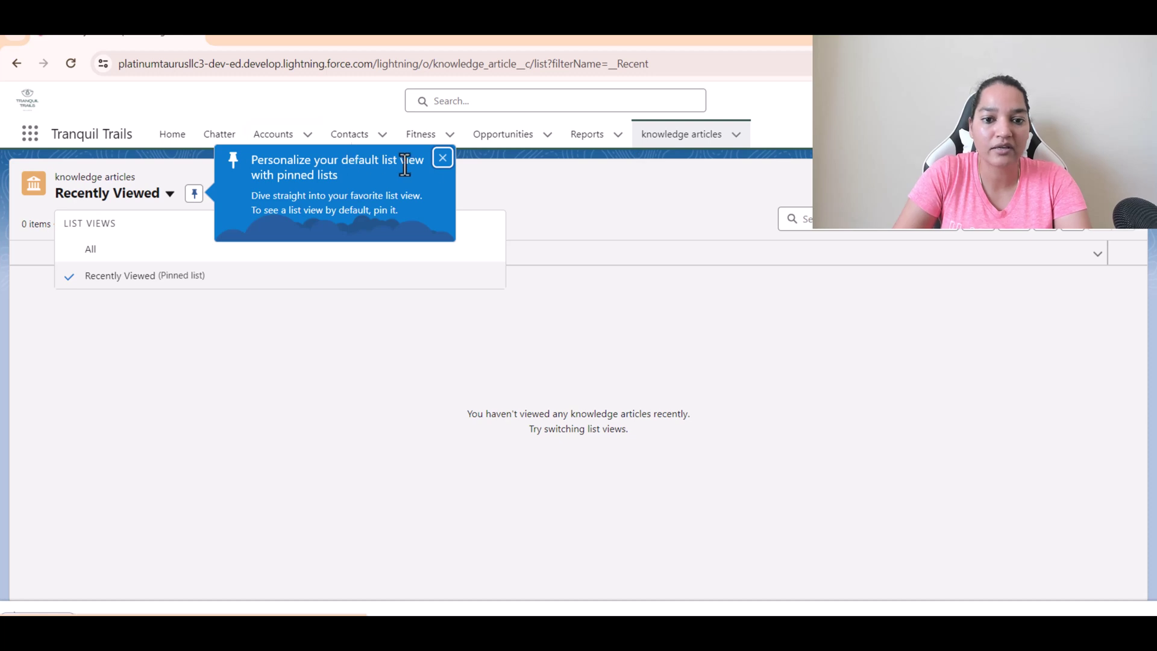
left_click(443, 158)
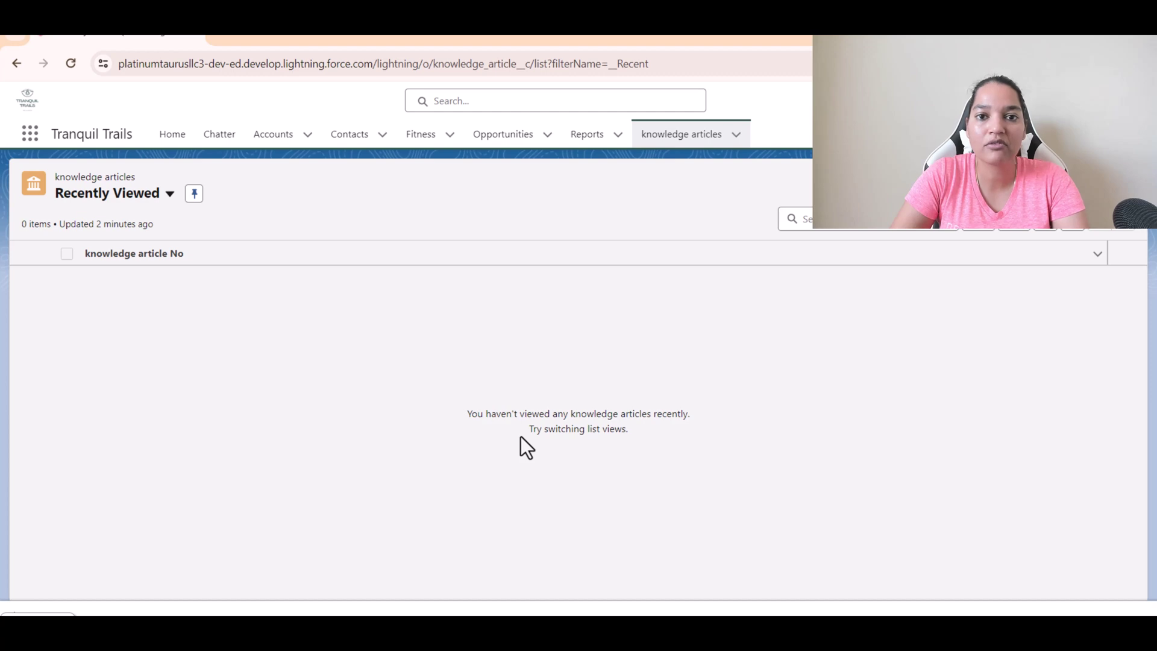
- Switch to Bing Copilot in a new browser tab
key("ctrl+t")
type("bin")
key("Return")
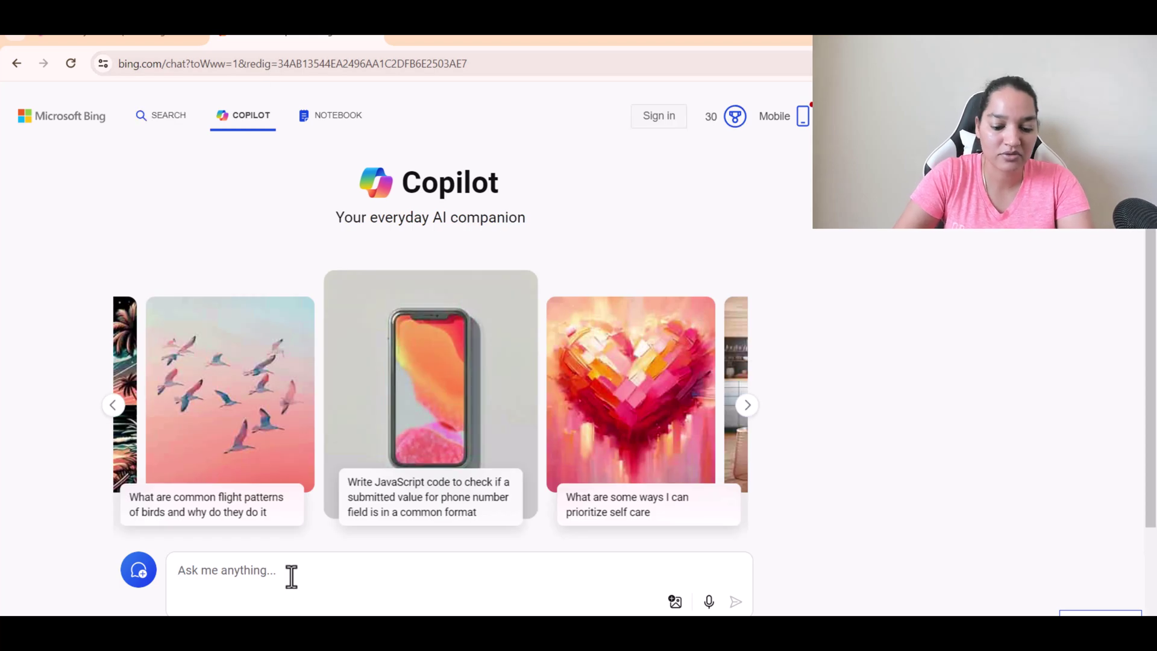
- Ask Copilot to "write me a list of issues related to Iphone and their recommended solutions in form of a table" and review the answer
type("write me a ")
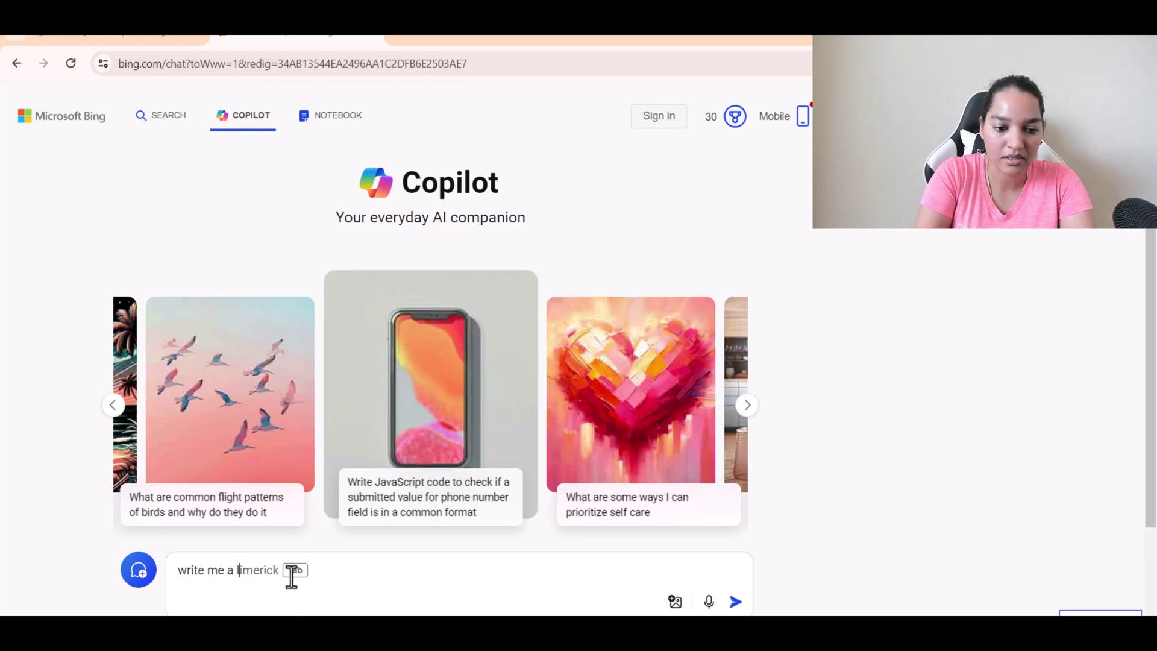
type("list of issues related ")
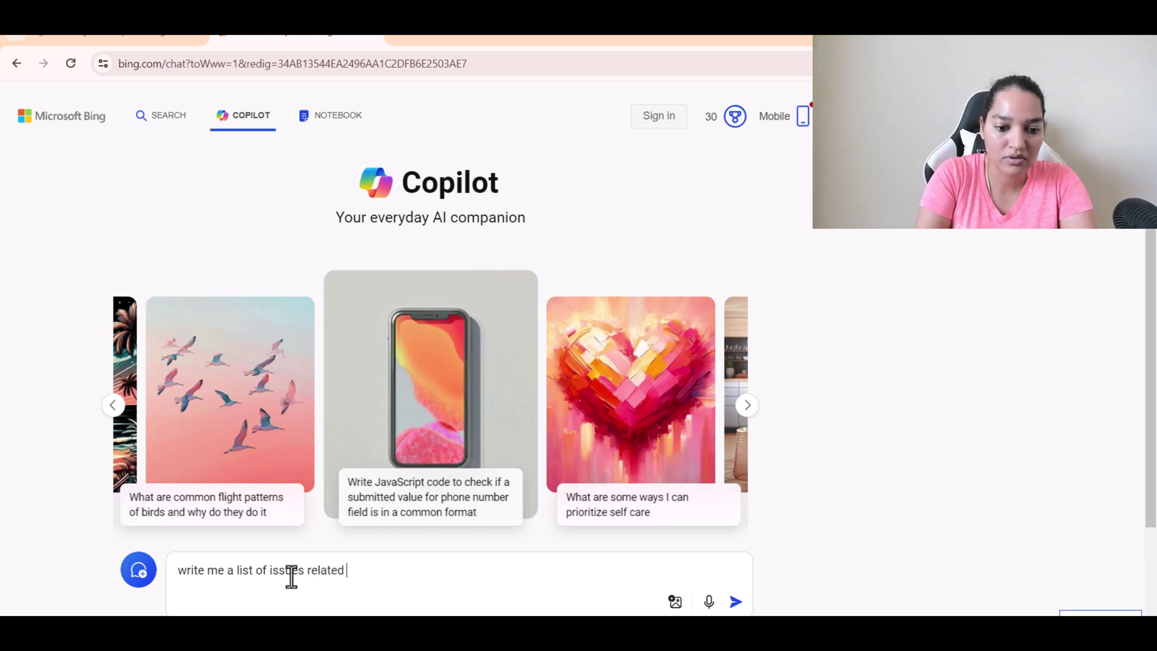
type("to Iphone ")
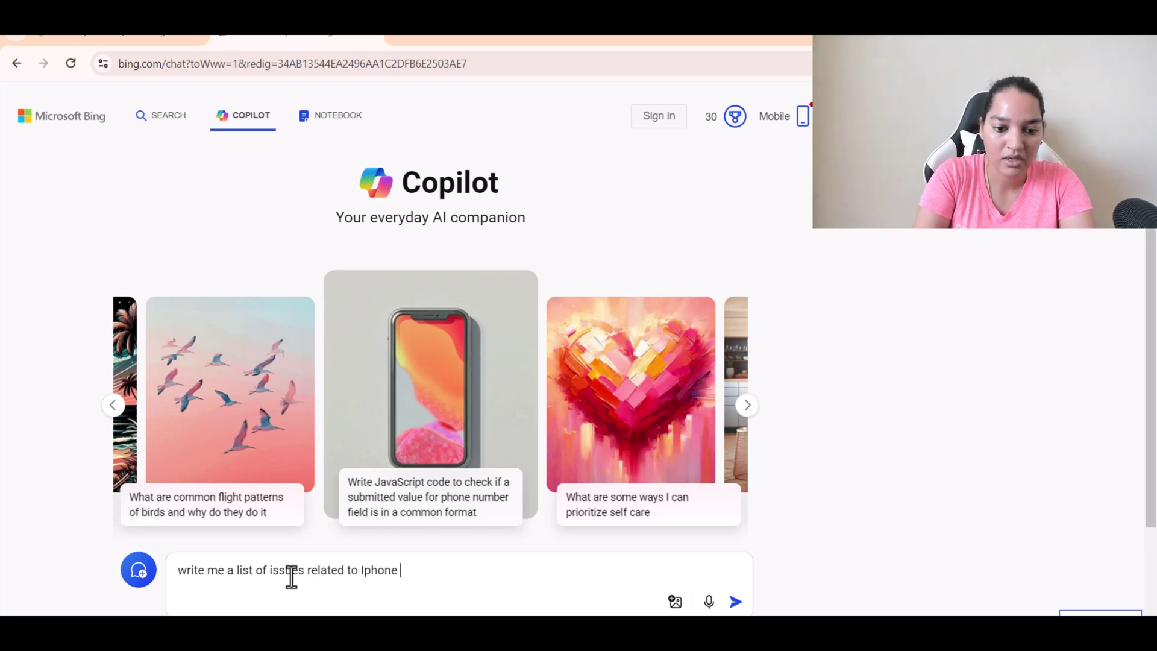
type("and their recommended solutions")
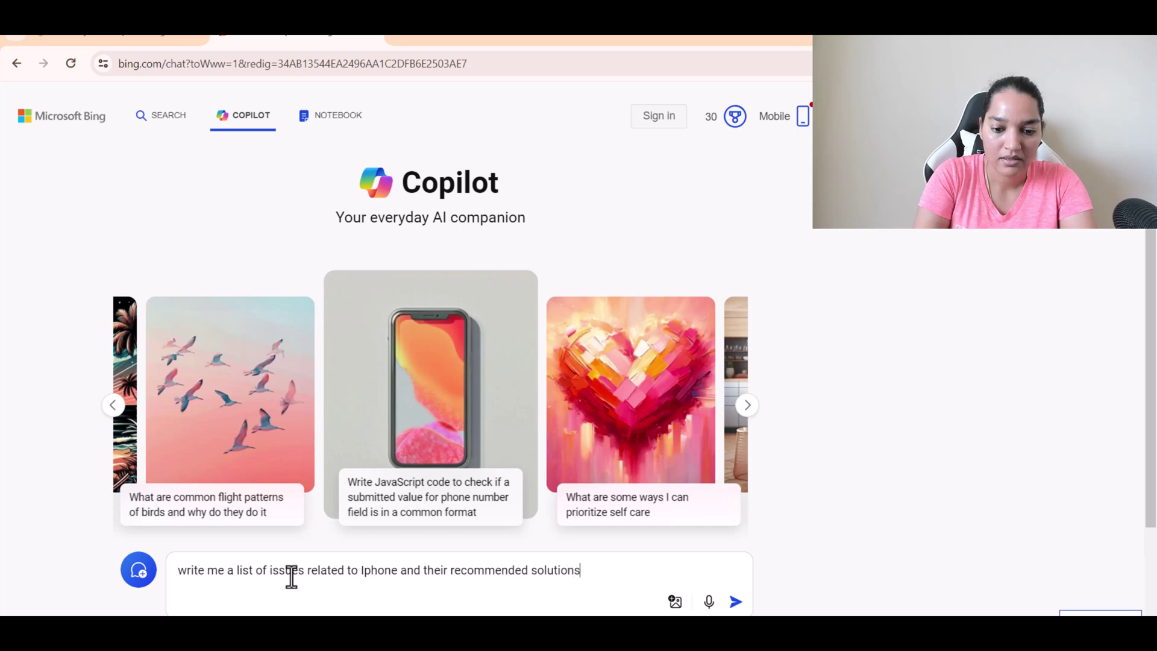
type(" in form of a table")
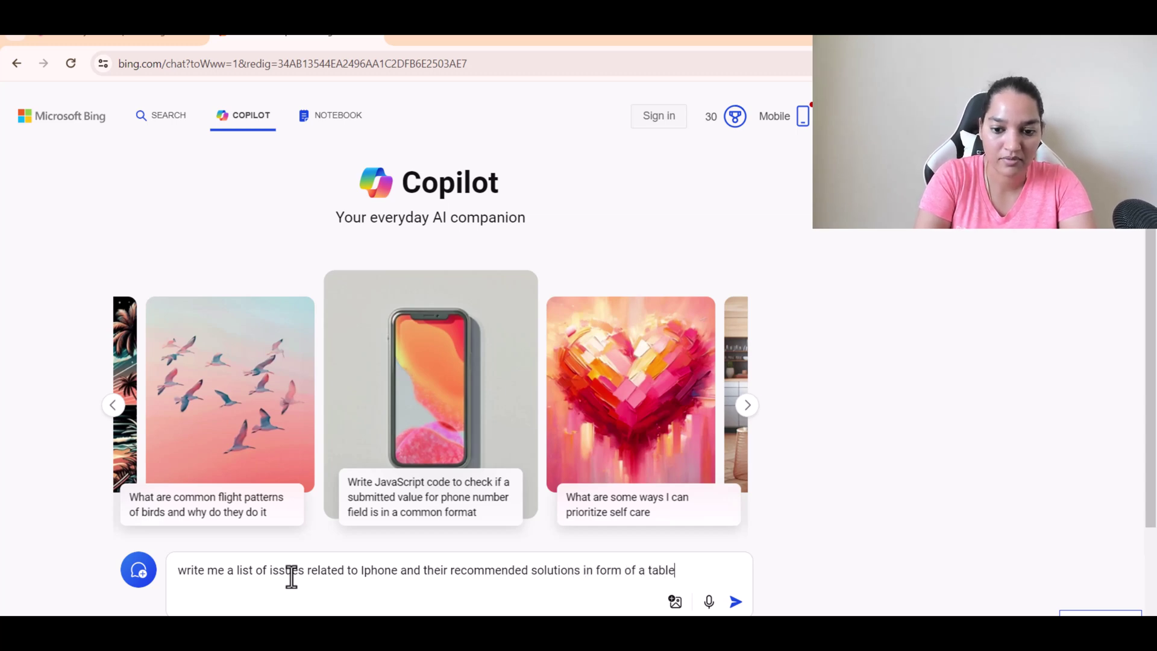
key("Return")
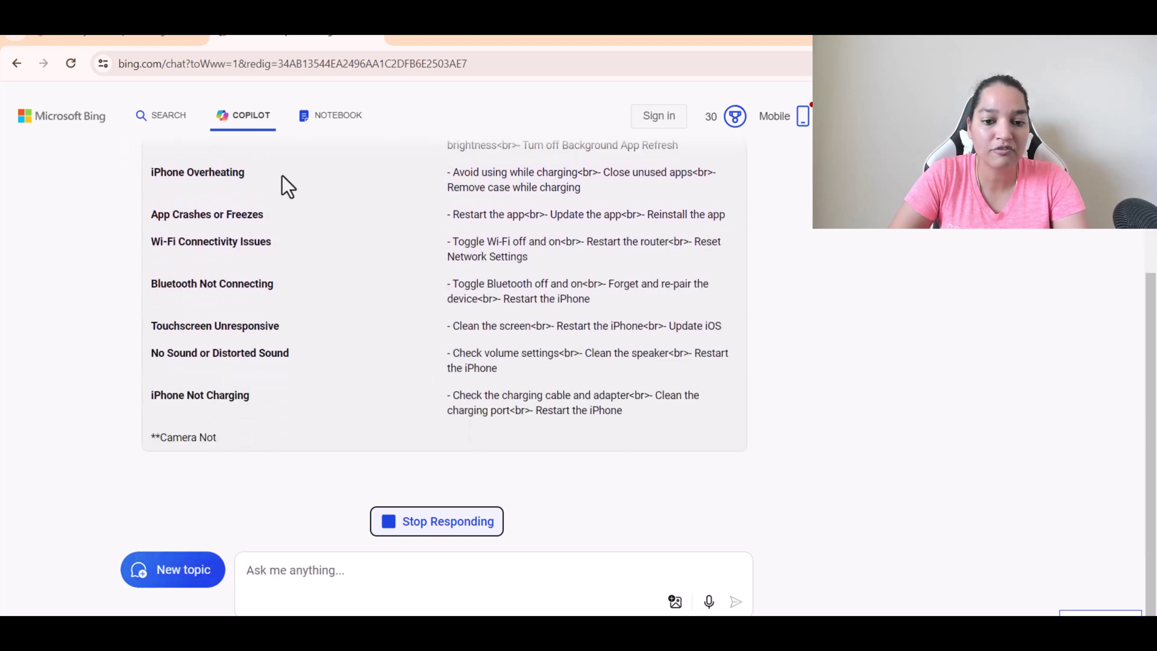
scroll(559, 380, "up", 4)
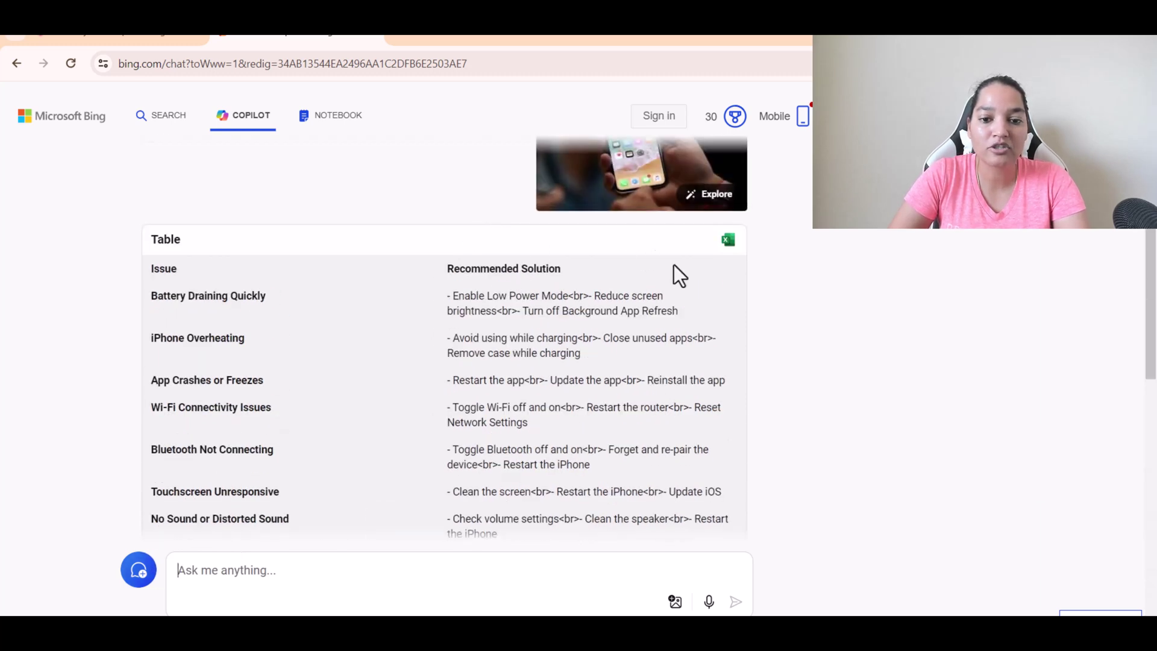
scroll(508, 452, "down", 1)
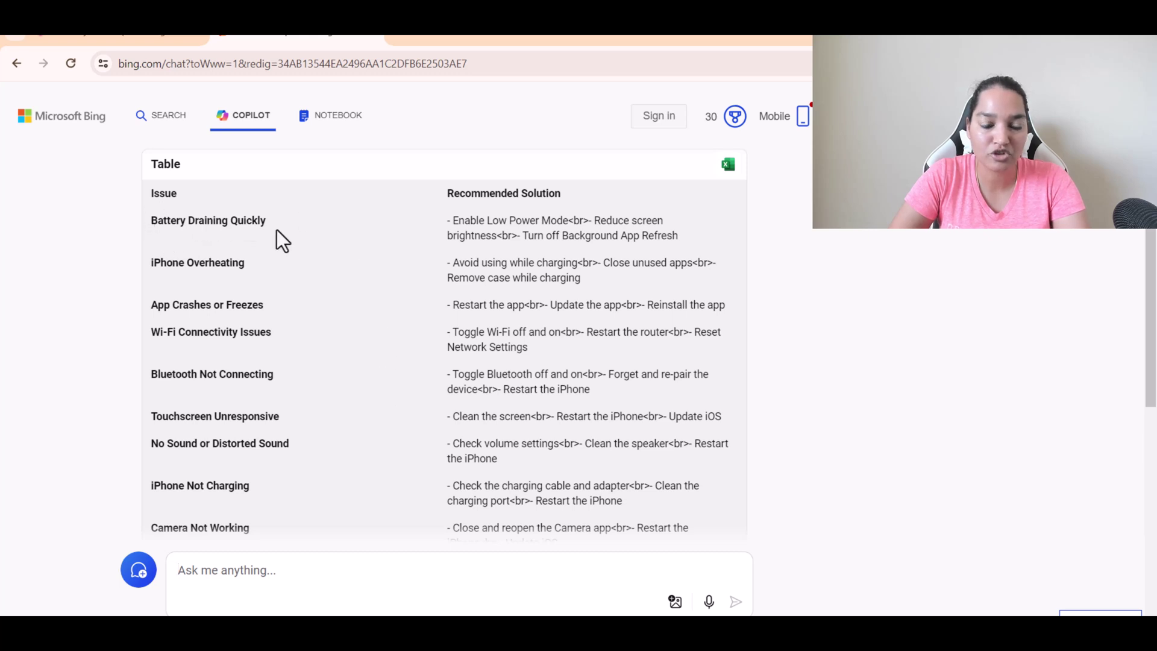
- Ask Copilot to explain the recommended solution in more detail based on different types of iPhone
type("Explain ")
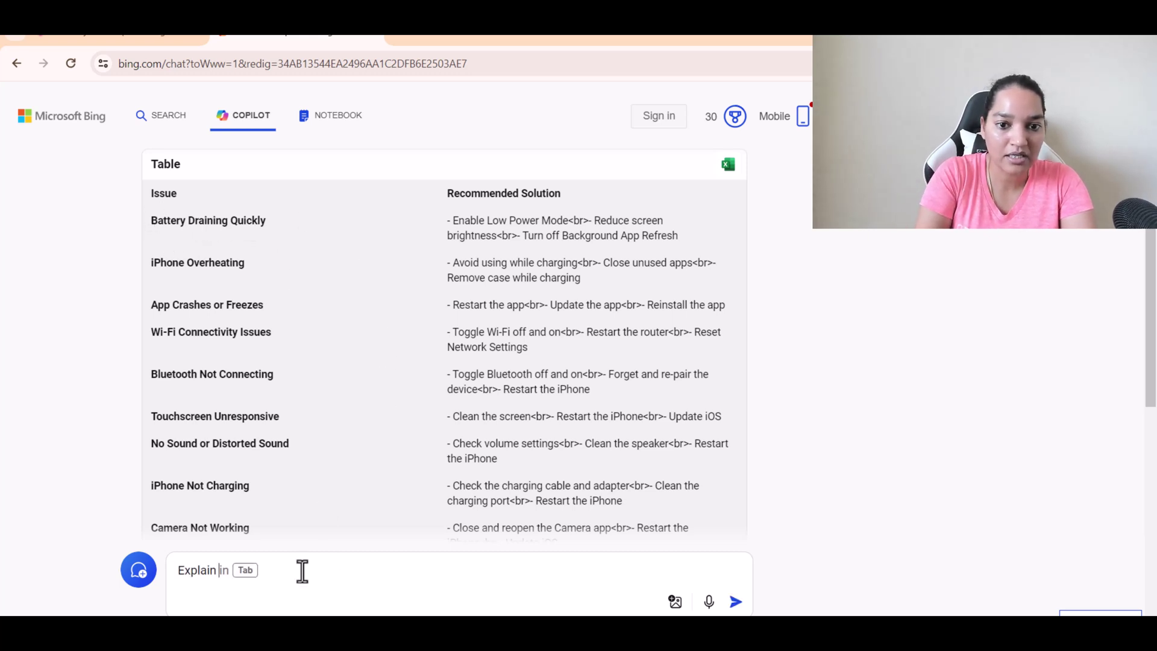
type("recommeneded solution")
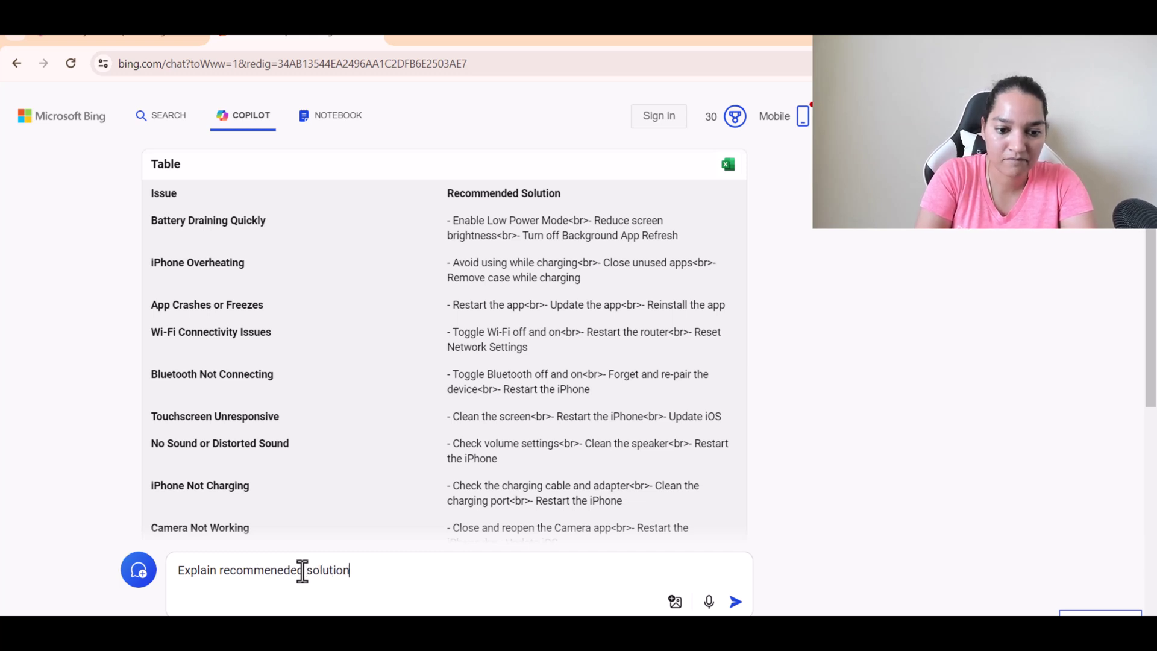
type(" in more detail")
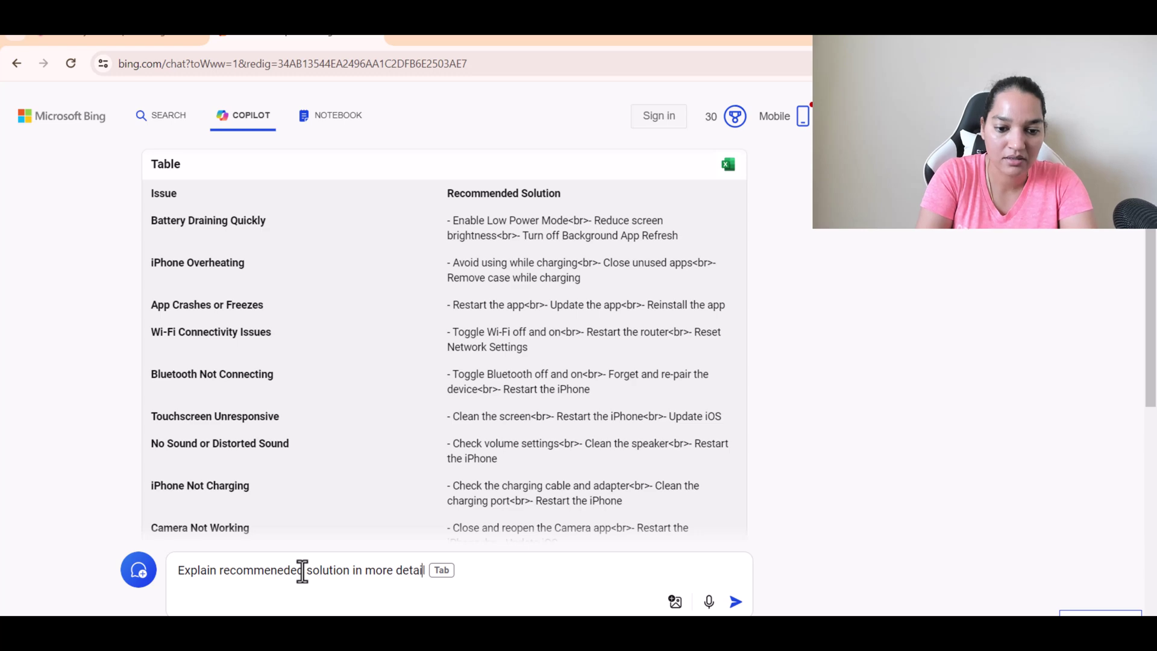
type(" based on different types of iphone")
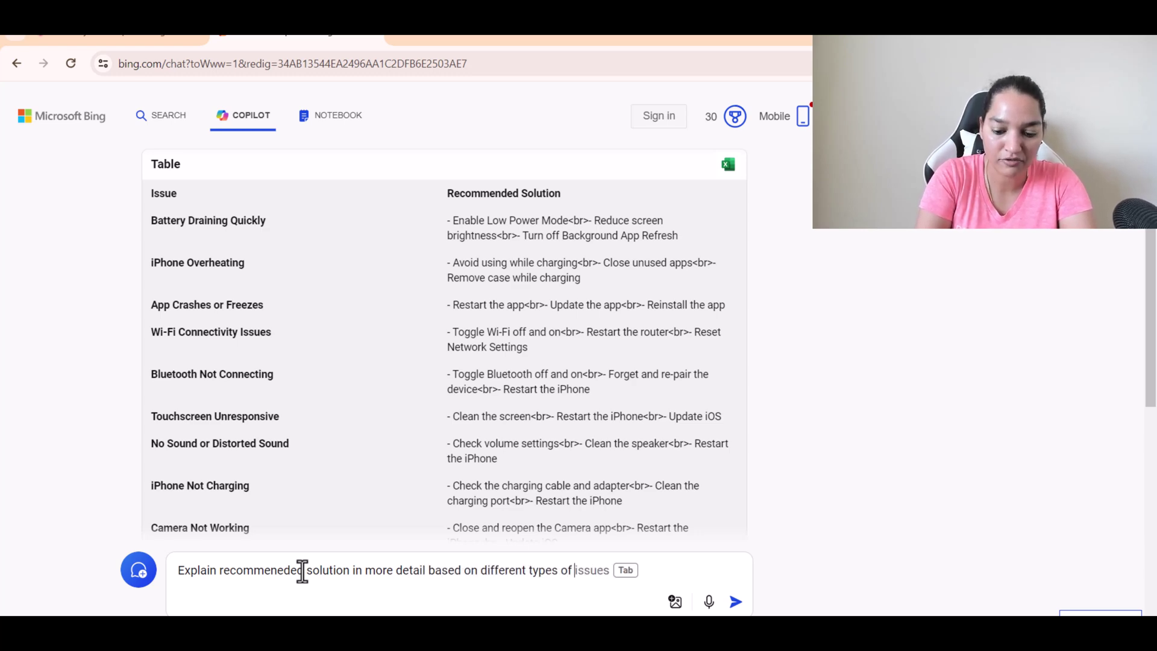
key("Return")
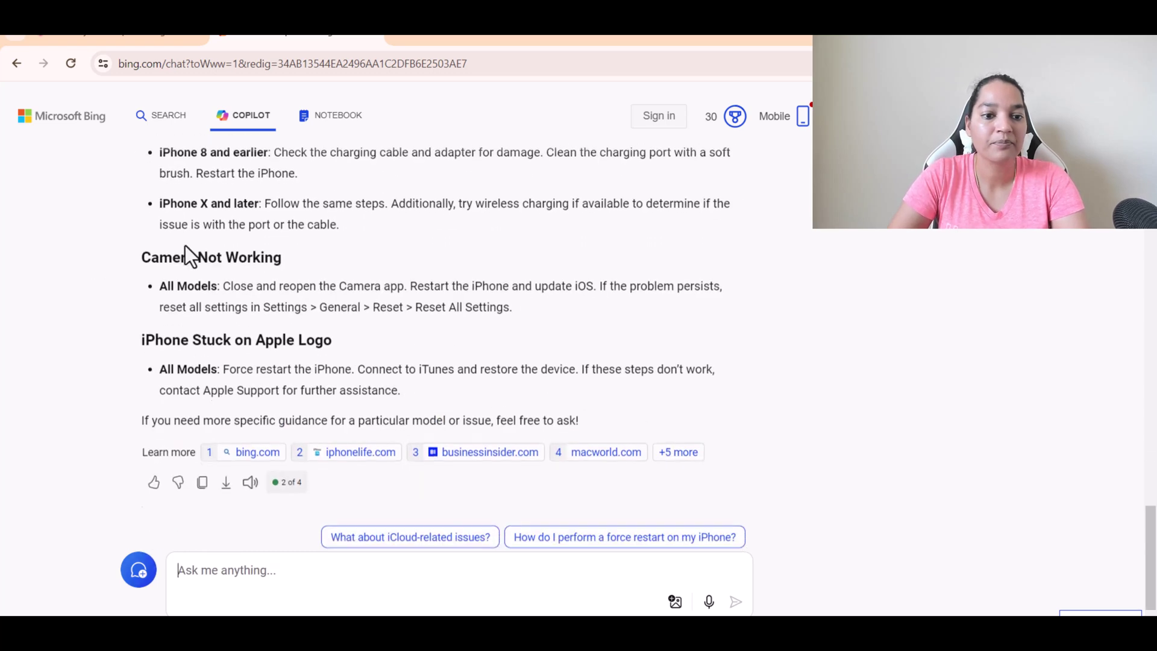
- Copy the "Battery Draining Quickly" issue from Copilot's table into the Issue Type of a new knowledge article in Salesforce
scroll(313, 315, "up", 4)
scroll(313, 316, "up", 15)
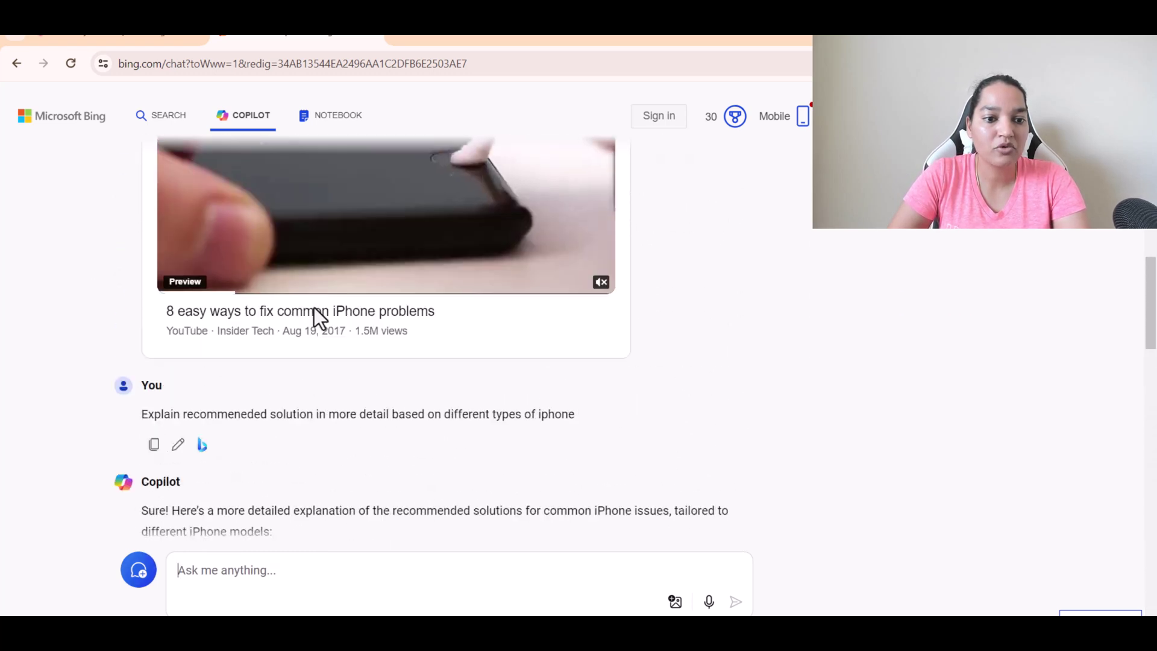
scroll(315, 318, "up", 4)
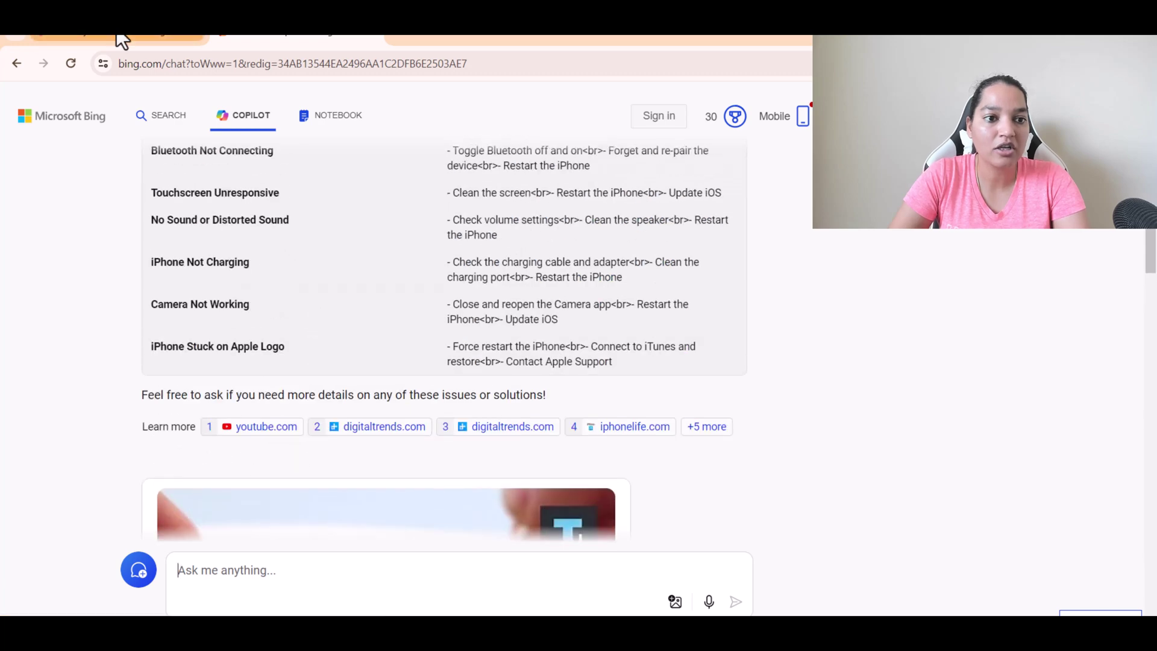
scroll(302, 284, "up", 4)
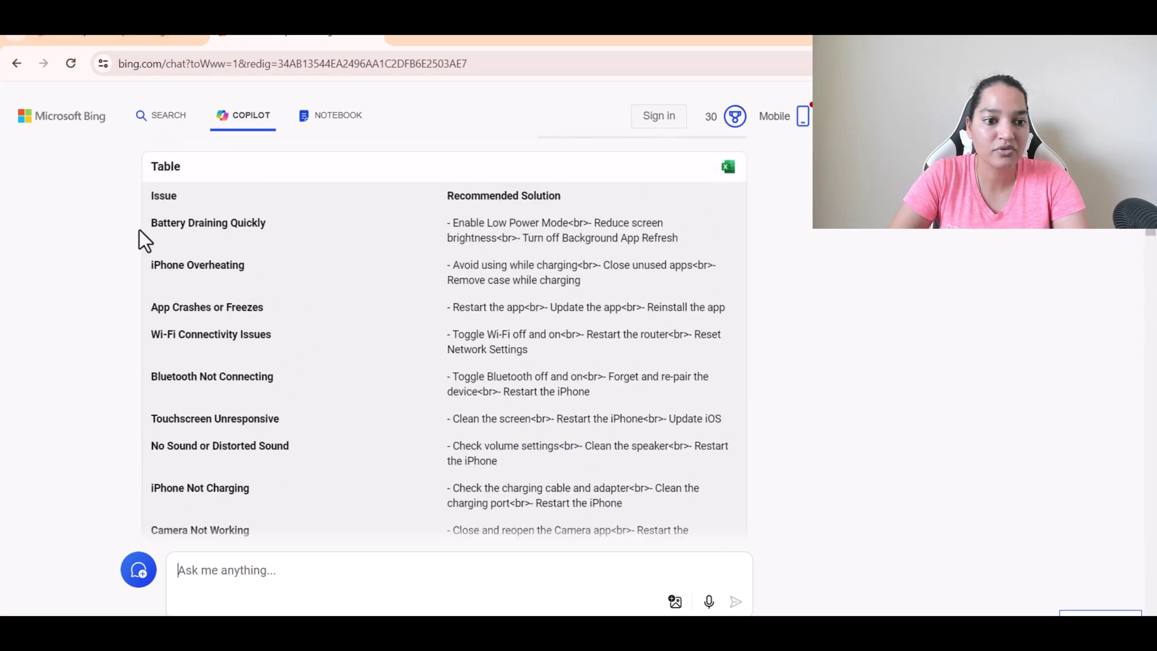
triple_click(228, 226)
key("ctrl+c")
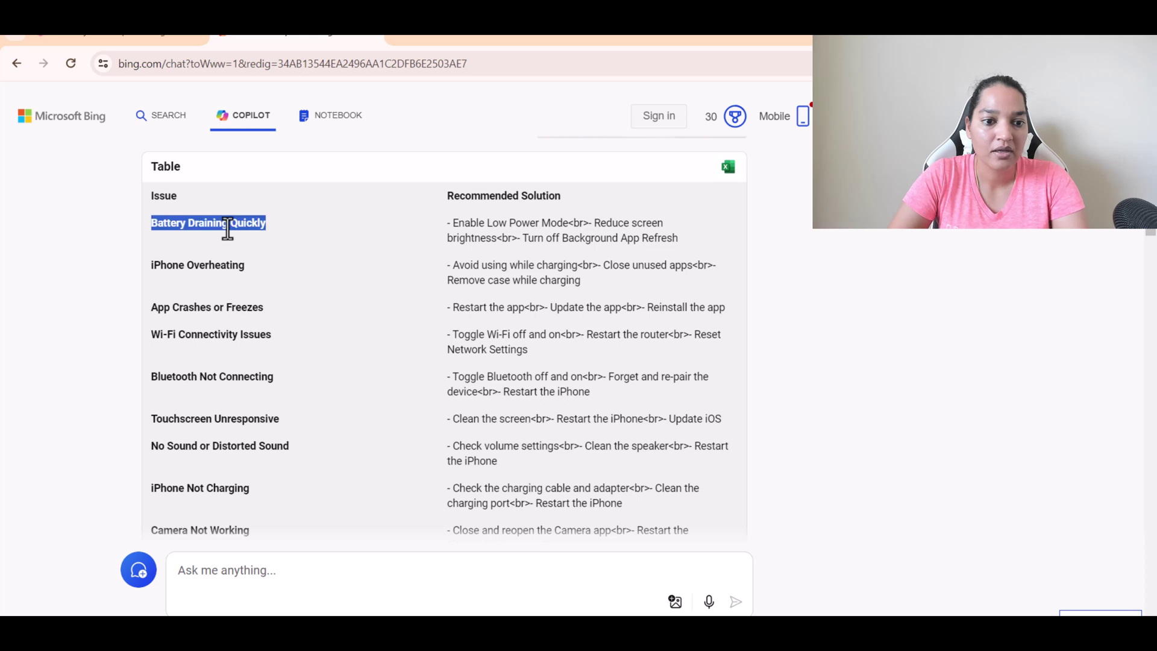
left_click(111, 39)
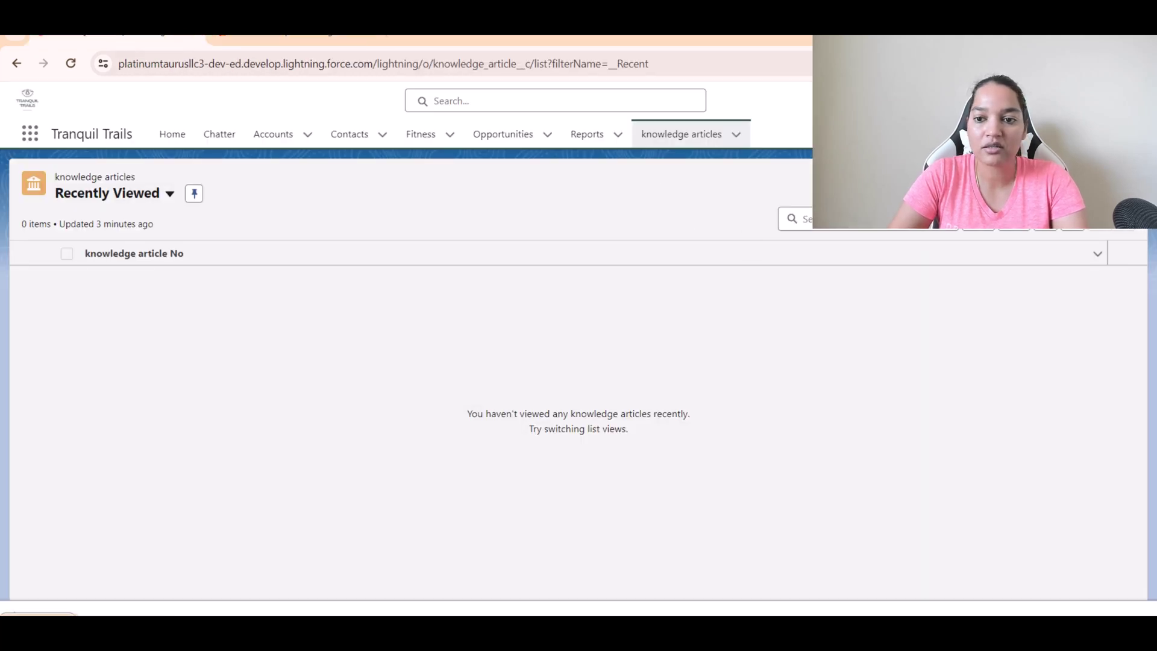
left_click(870, 233)
left_click(311, 294)
key("ctrl+v")
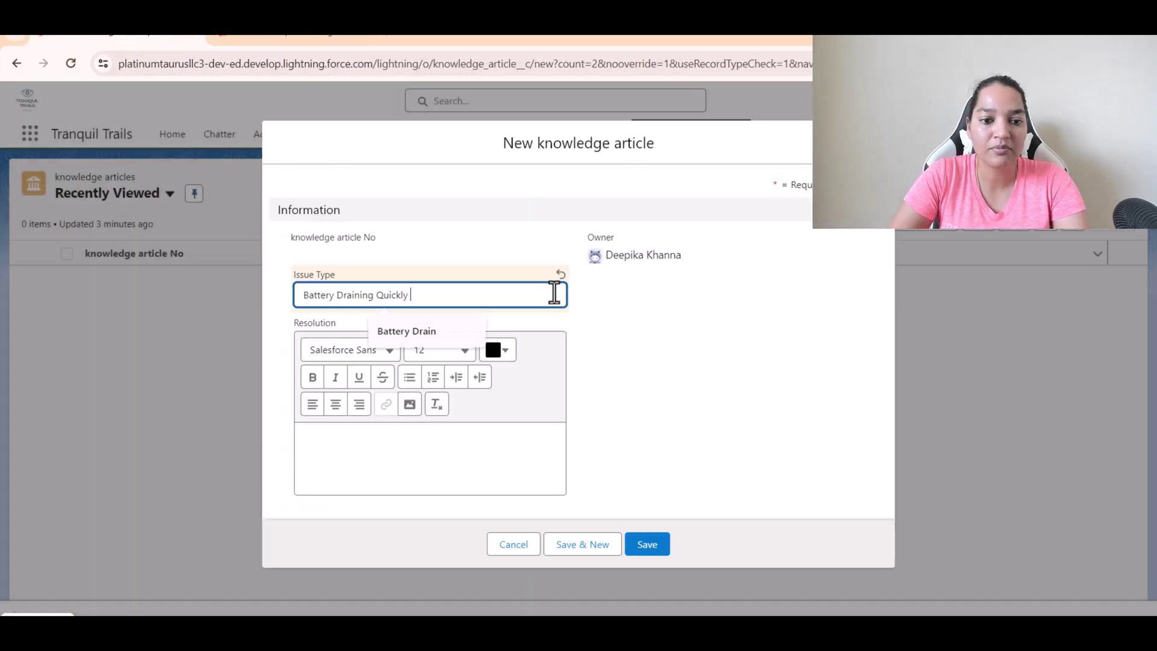
- Fill the Resolution with Copilot's detailed Battery Draining Quickly steps for iPhone SE and iPhone 13/14/15 Series, and save the article
left_click(367, 465)
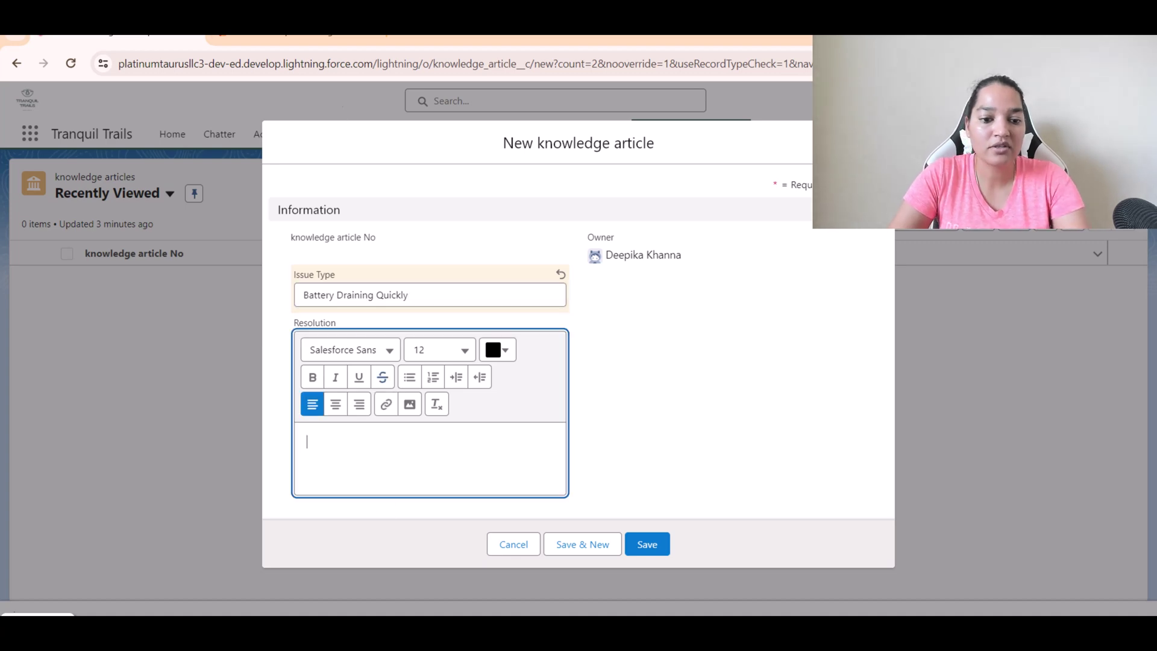
left_click(291, 39)
scroll(440, 422, "down", 4)
scroll(436, 426, "down", 10)
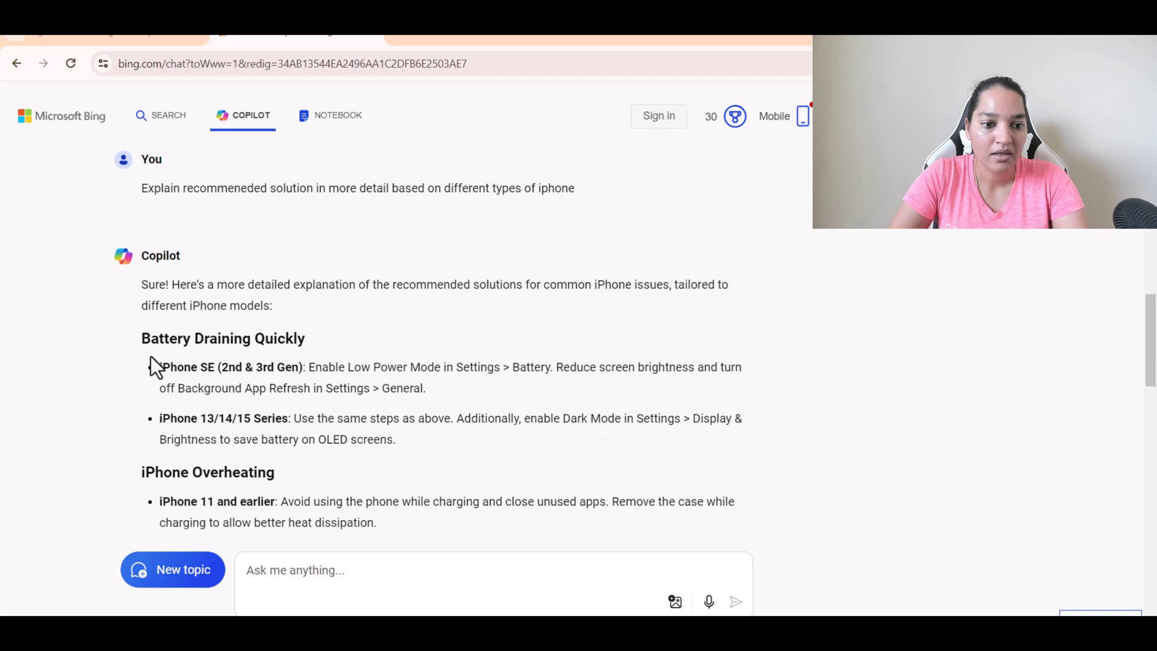
scroll(153, 364, "down", 3)
scroll(233, 385, "up", 3)
left_click_drag(431, 400, 145, 330)
key("ctrl+c")
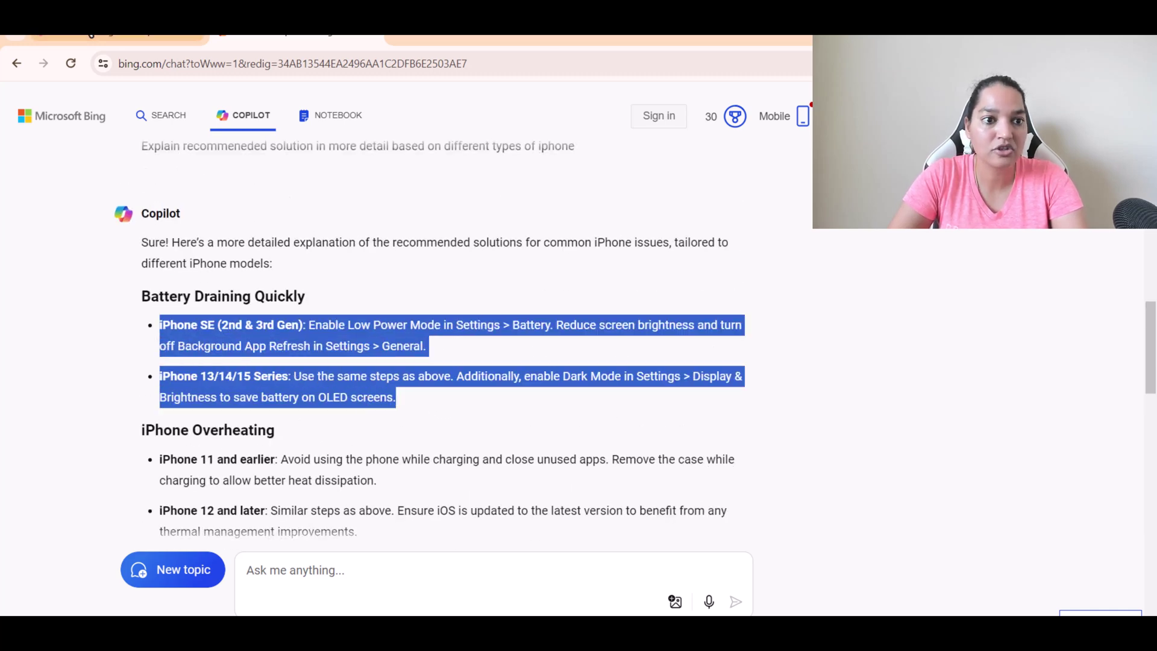
left_click(117, 39)
key("ctrl+v")
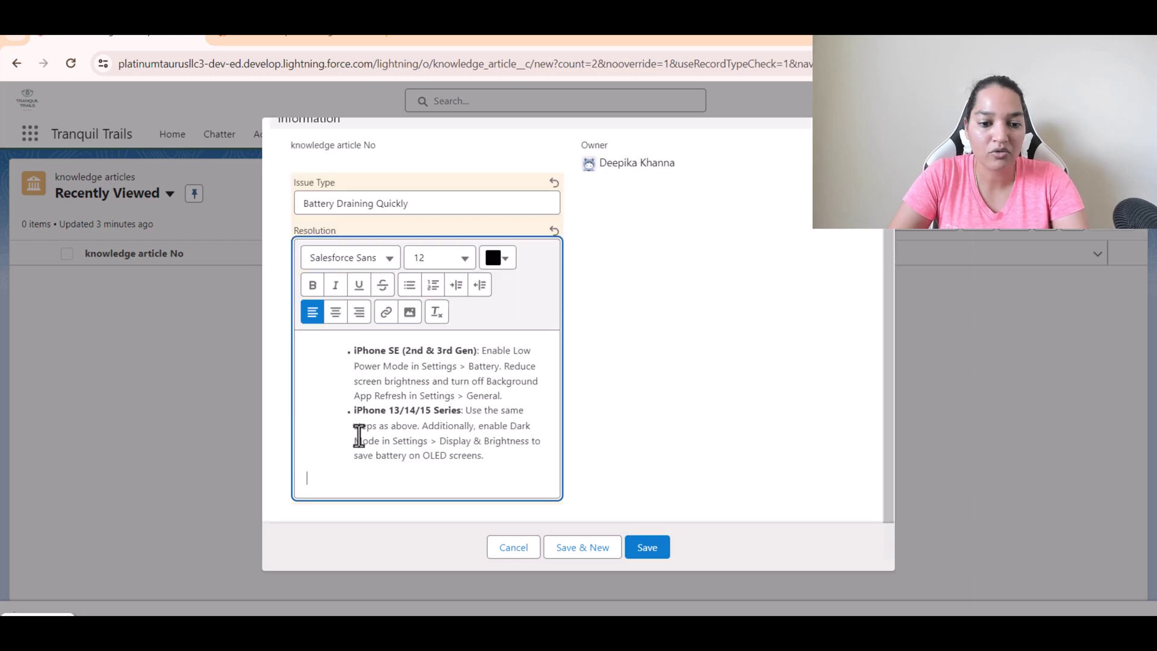
left_click(651, 550)
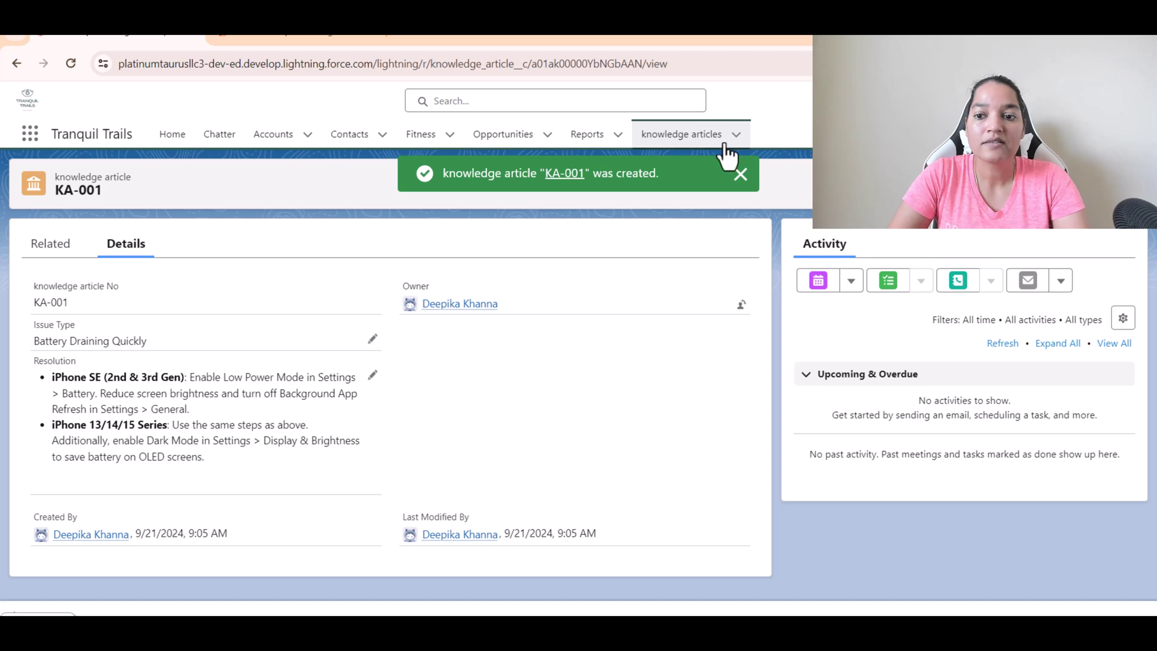
- Start another new knowledge article and set its Issue Type to "iPhone Overheating", copied from Copilot's answer
left_click(669, 136)
left_click(737, 134)
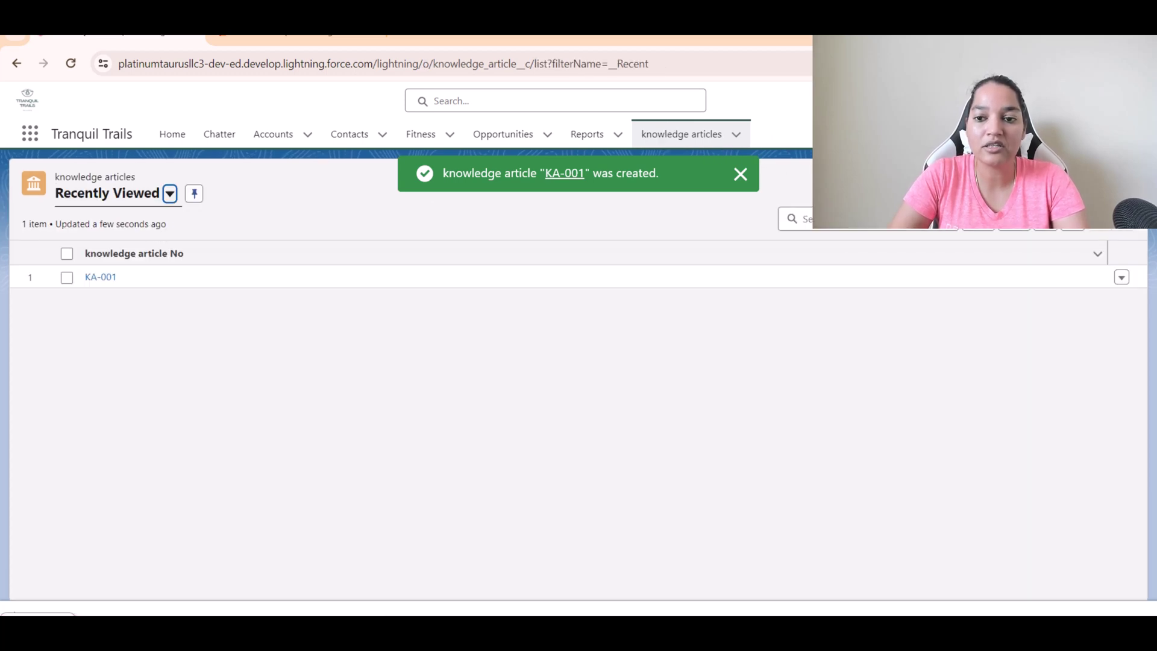
left_click(681, 162)
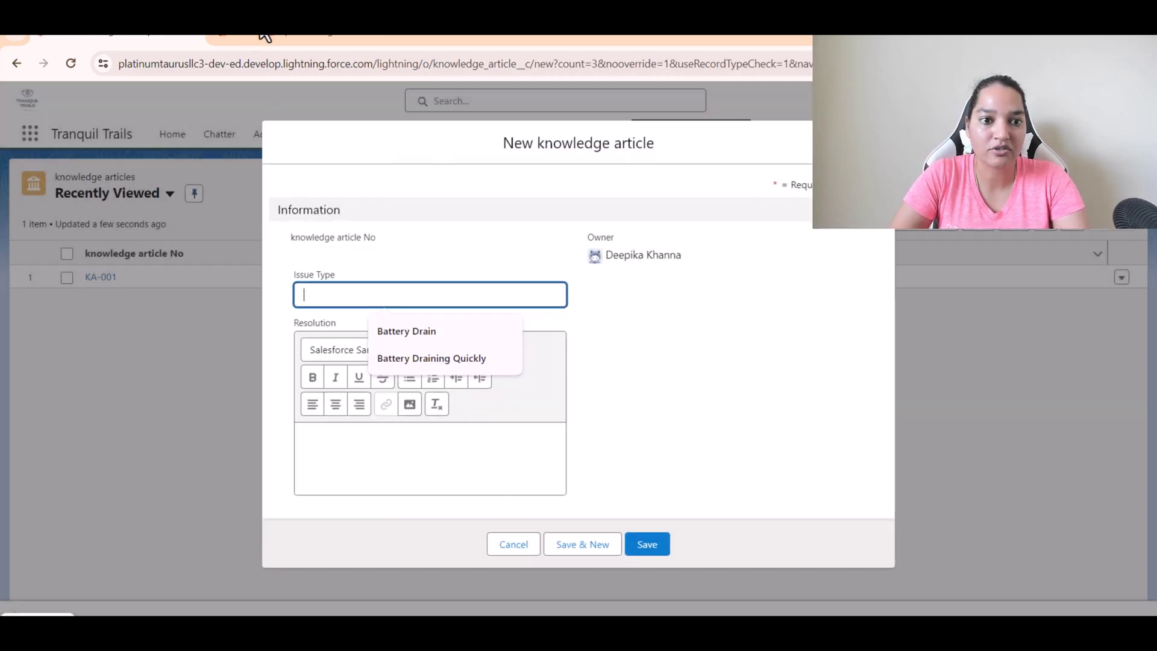
left_click(256, 38)
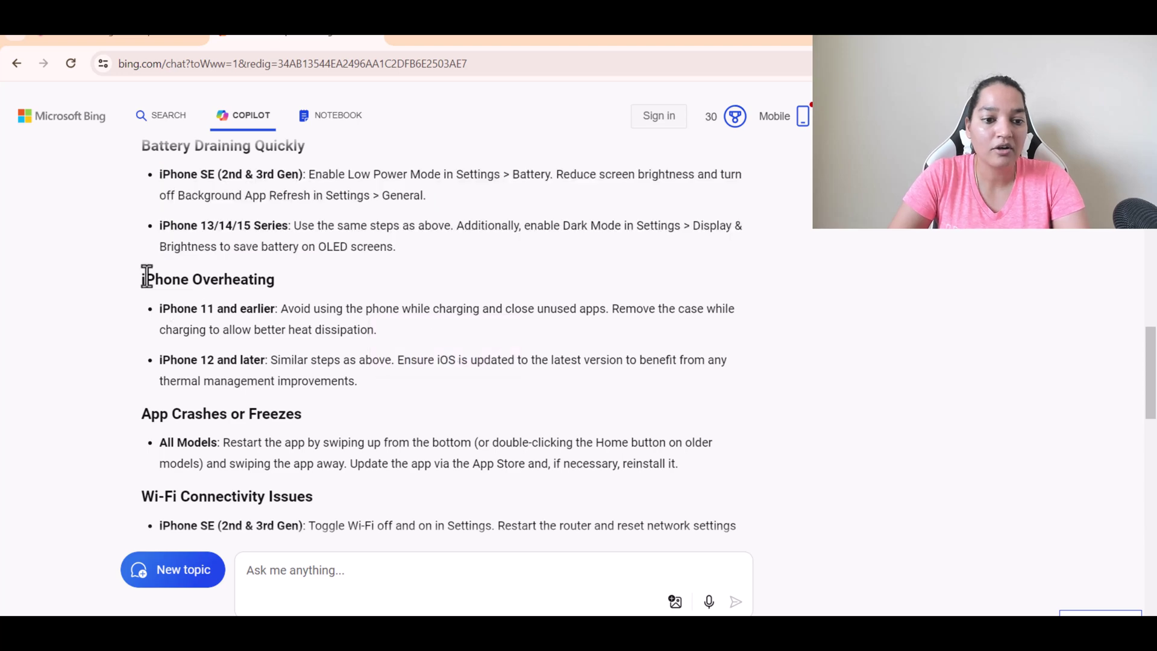
triple_click(144, 278)
key("ctrl+c")
left_click(122, 37)
key("ctrl+v")
- Fill the iPhone Overheating article's Resolution with Copilot's steps for iPhone 11 and earlier and iPhone 12 and later, and save the article
left_click(382, 450)
left_click(256, 39)
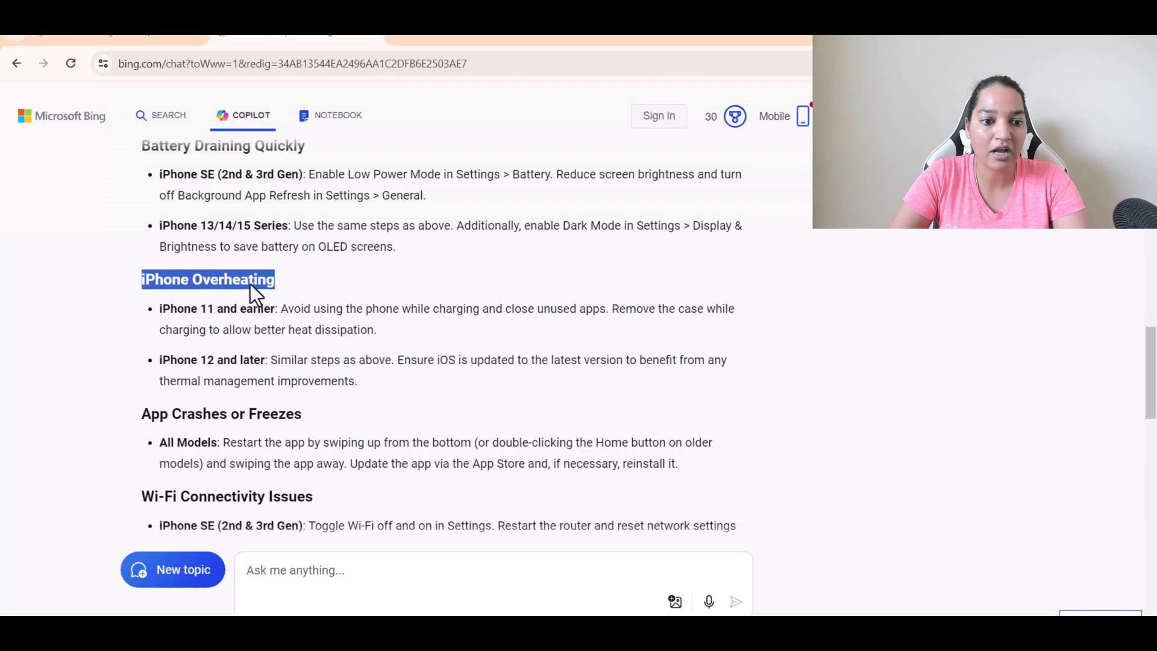
left_click_drag(357, 379, 149, 314)
key("ctrl+c")
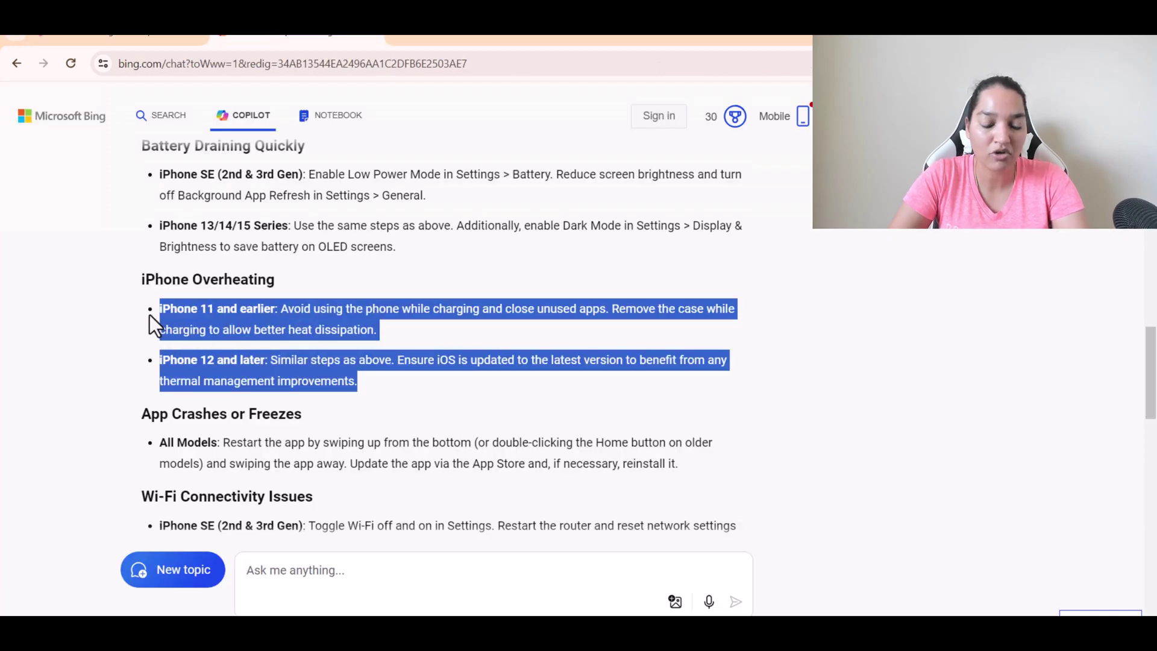
left_click(79, 33)
key("ctrl+v")
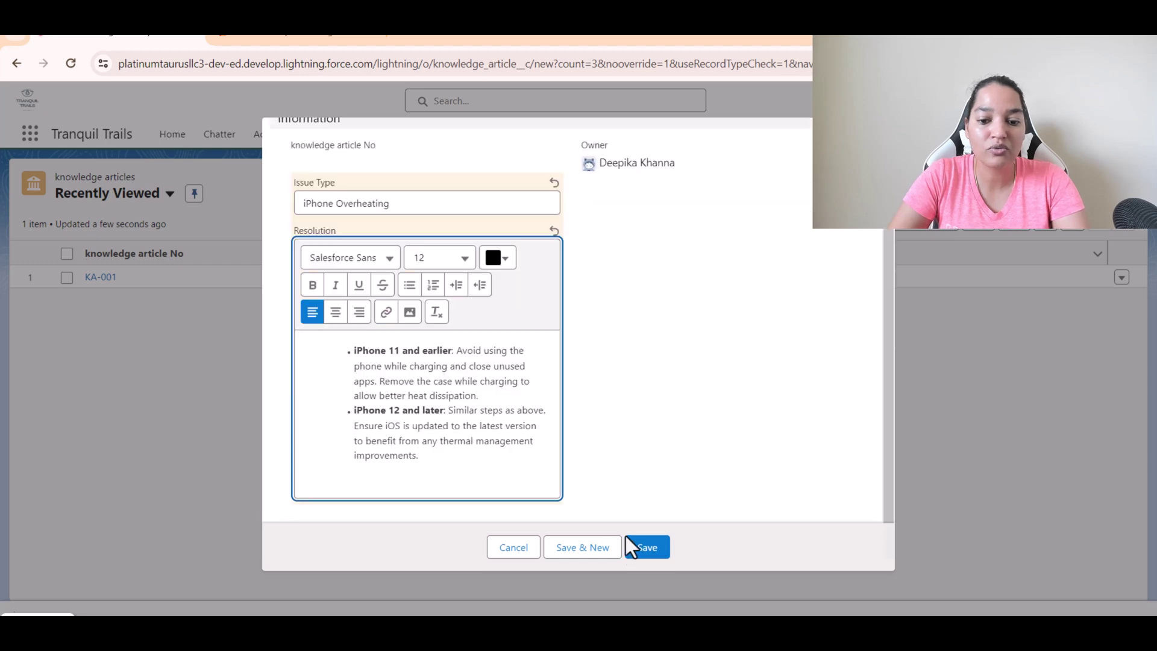
left_click(660, 555)
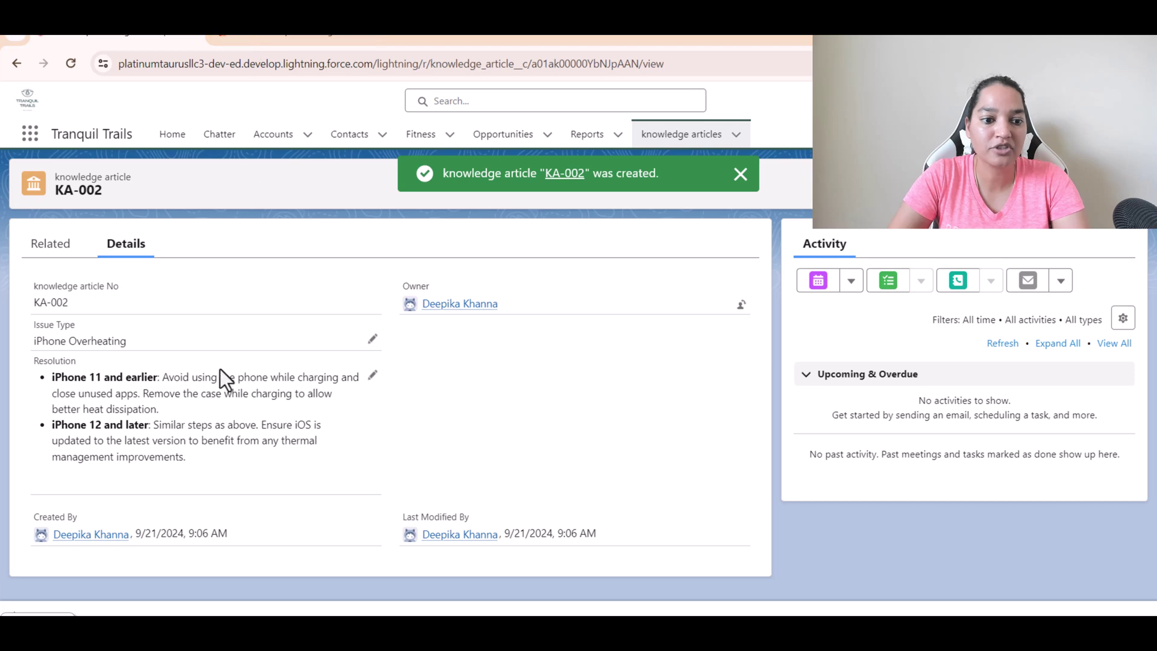
- Copy the "App Crashes or Freezes" heading from Copilot's answer into the Issue Type of a new knowledge article in Salesforce
left_click(260, 41)
scroll(199, 400, "down", 2)
left_click(149, 260)
triple_click(149, 259)
key("ctrl+c")
left_click(109, 41)
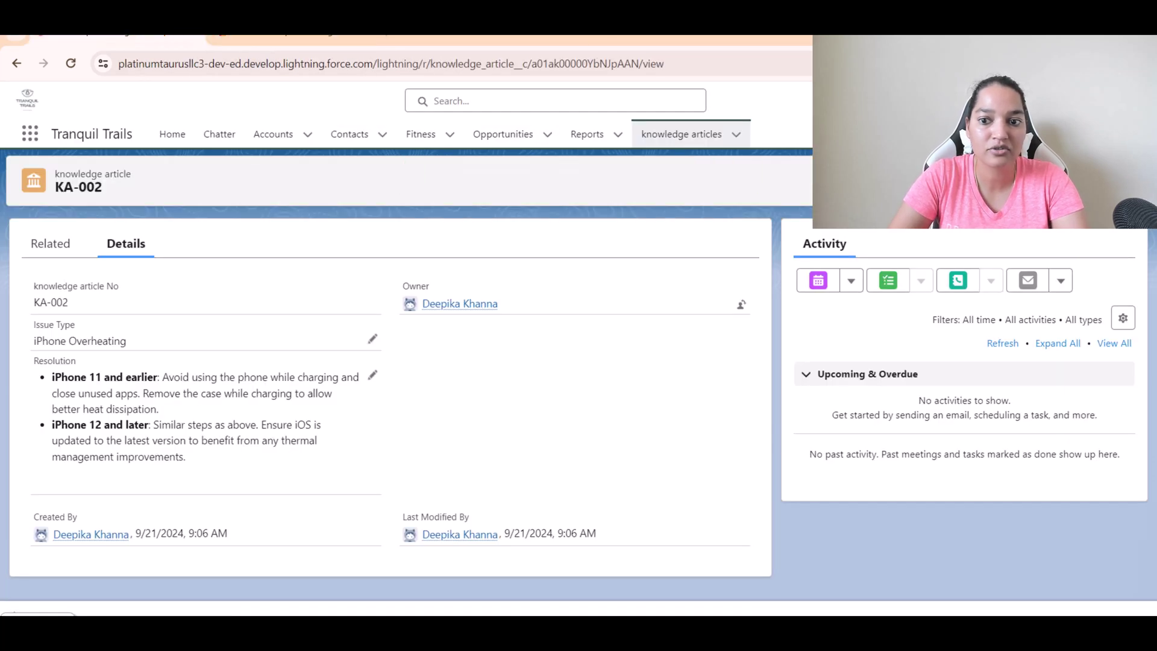
left_click(694, 137)
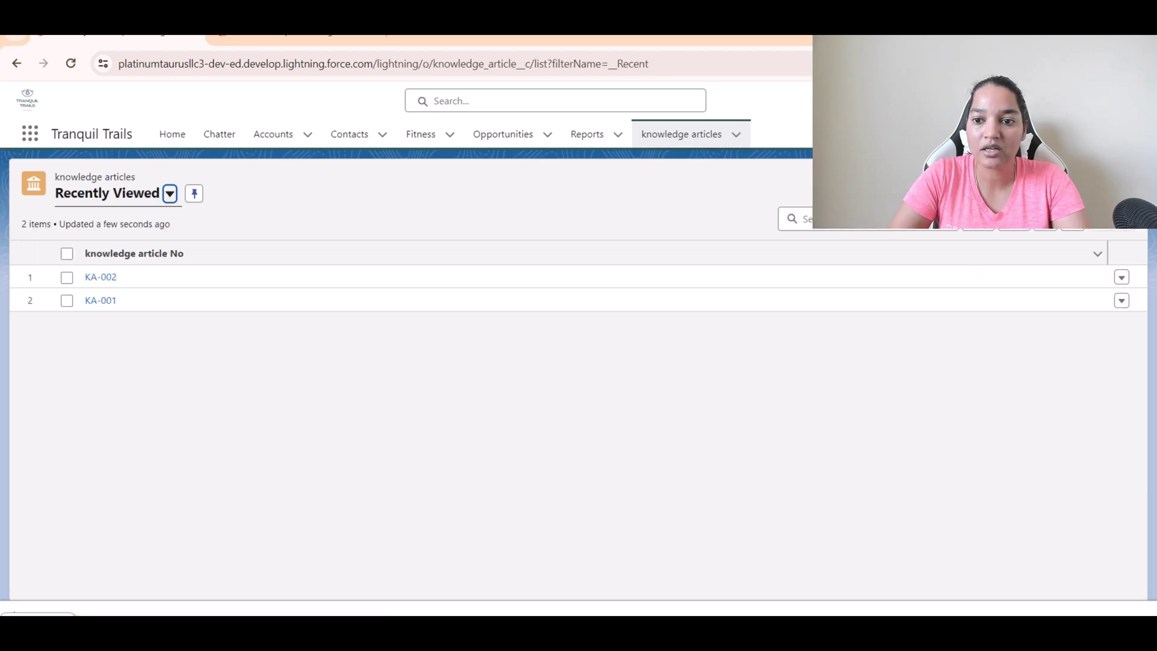
left_click(1024, 193)
left_click(320, 302)
key("ctrl+v")
- Fill the Resolution with Copilot's All Models steps for App Crashes or Freezes, and save the article
left_click(324, 446)
left_click(295, 38)
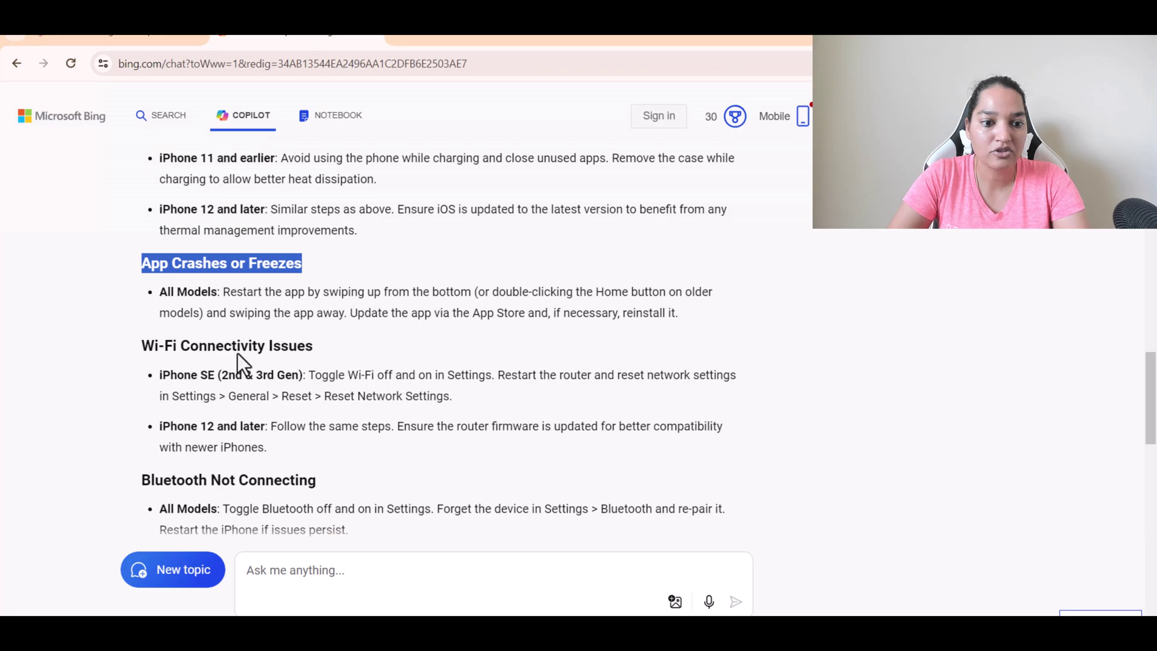
left_click_drag(159, 292, 374, 309)
left_click_drag(678, 313, 134, 292)
key("ctrl+c")
left_click(114, 38)
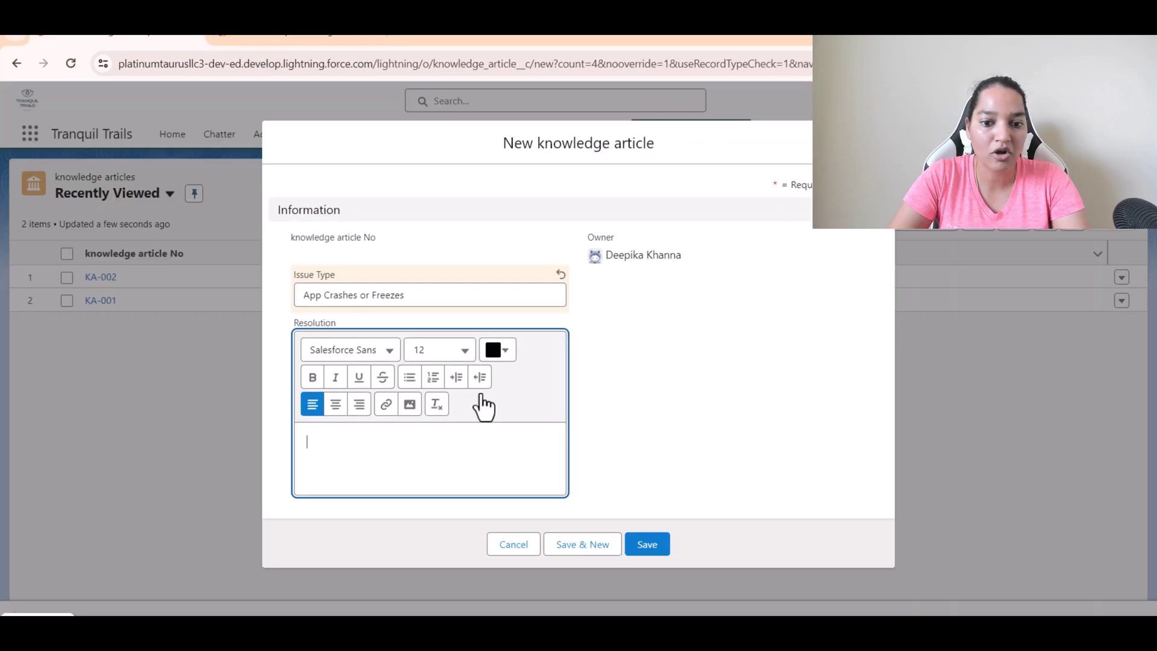
key("ctrl+v")
left_click(634, 555)
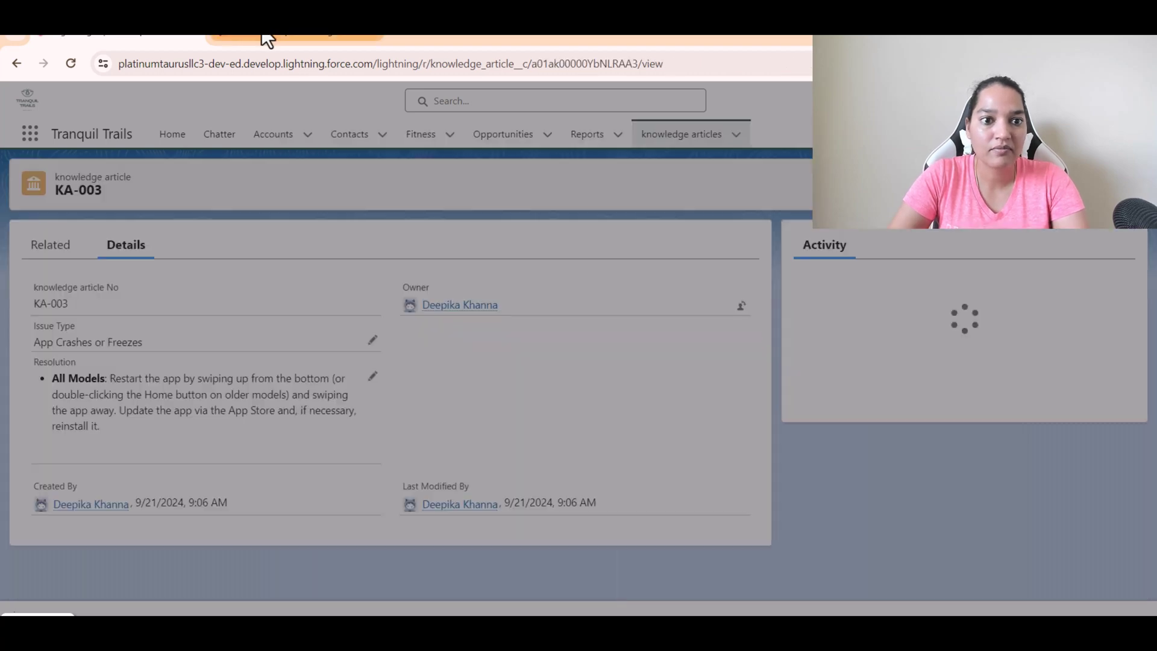
- Create another knowledge article in Salesforce with the Issue Type "Wi-Fi Connectivity Issues", copied from Copilot's answer
left_click(261, 37)
scroll(199, 307, "down", 1)
triple_click(196, 269)
left_click(137, 33)
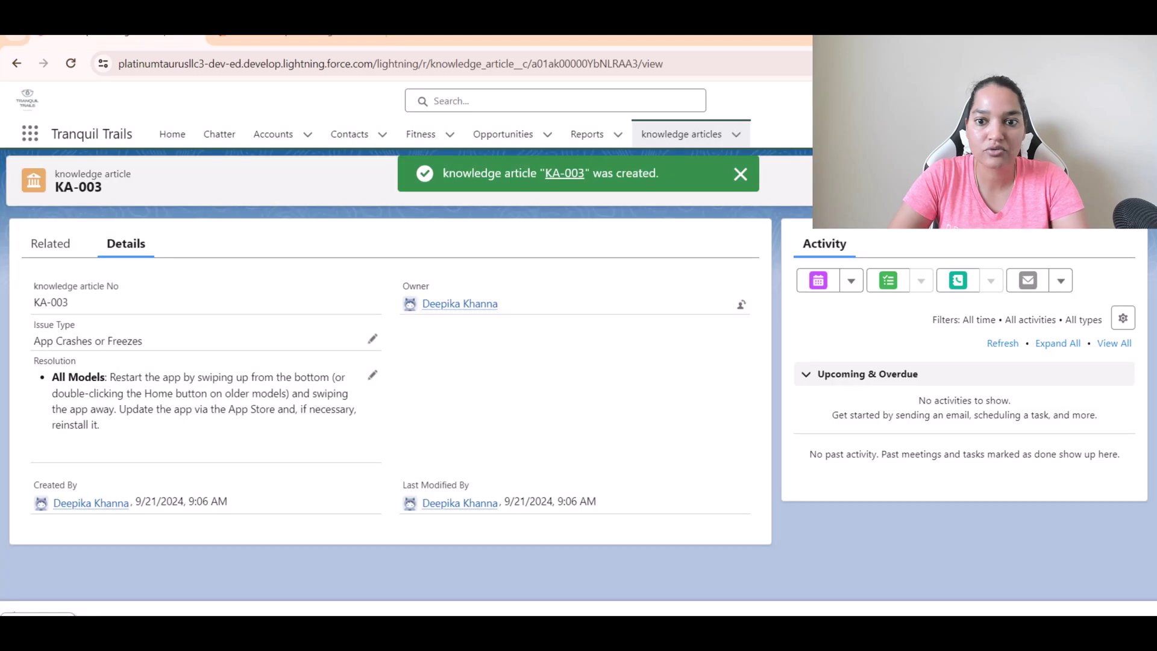
left_click(693, 134)
left_click(1064, 192)
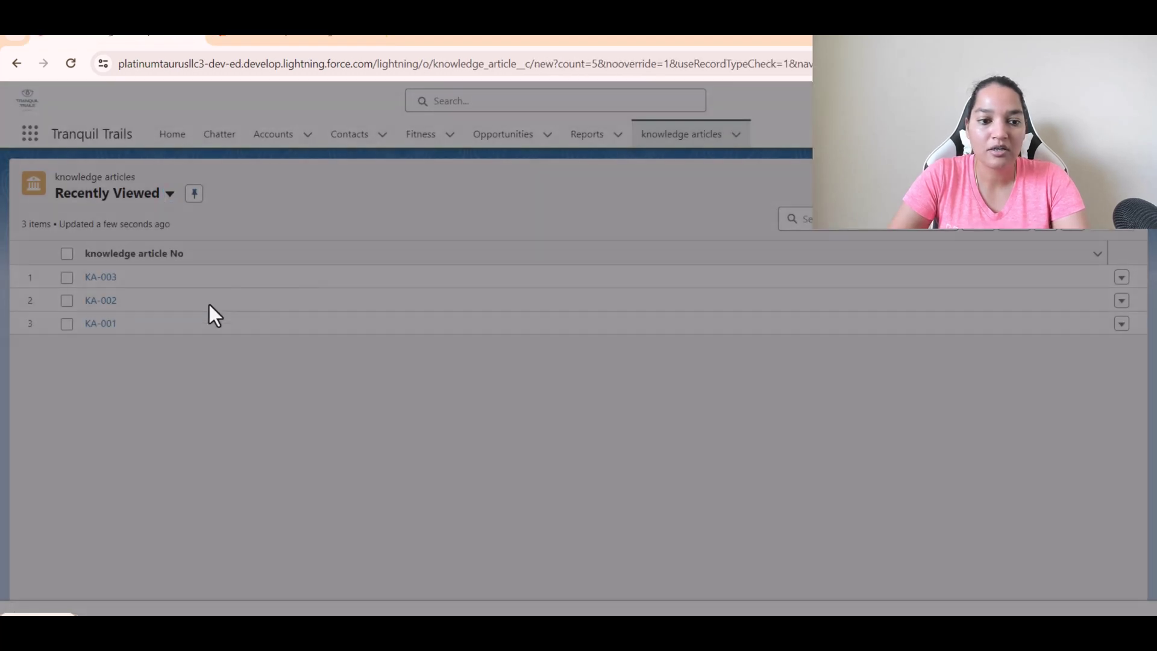
key("ctrl+v")
- Fill the Resolution with Copilot's Wi-Fi steps for iPhone SE (2nd & 3rd Gen) and iPhone 12 and later, and save the article
left_click(353, 440)
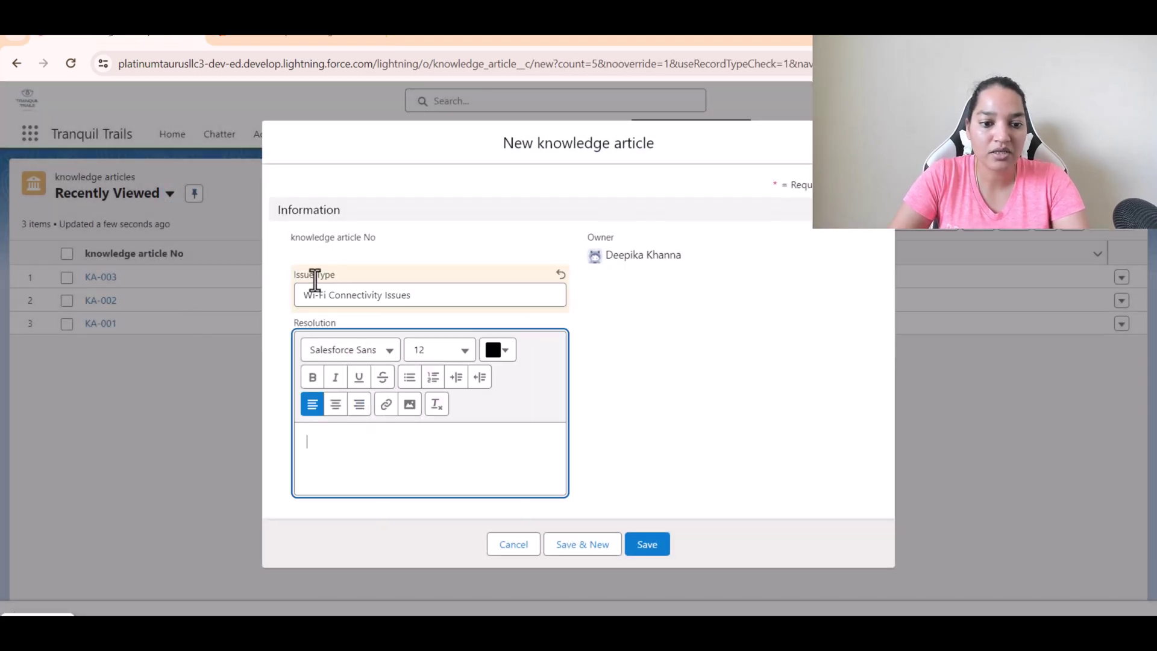
left_click(295, 37)
left_click_drag(147, 288, 132, 310)
key("ctrl+c")
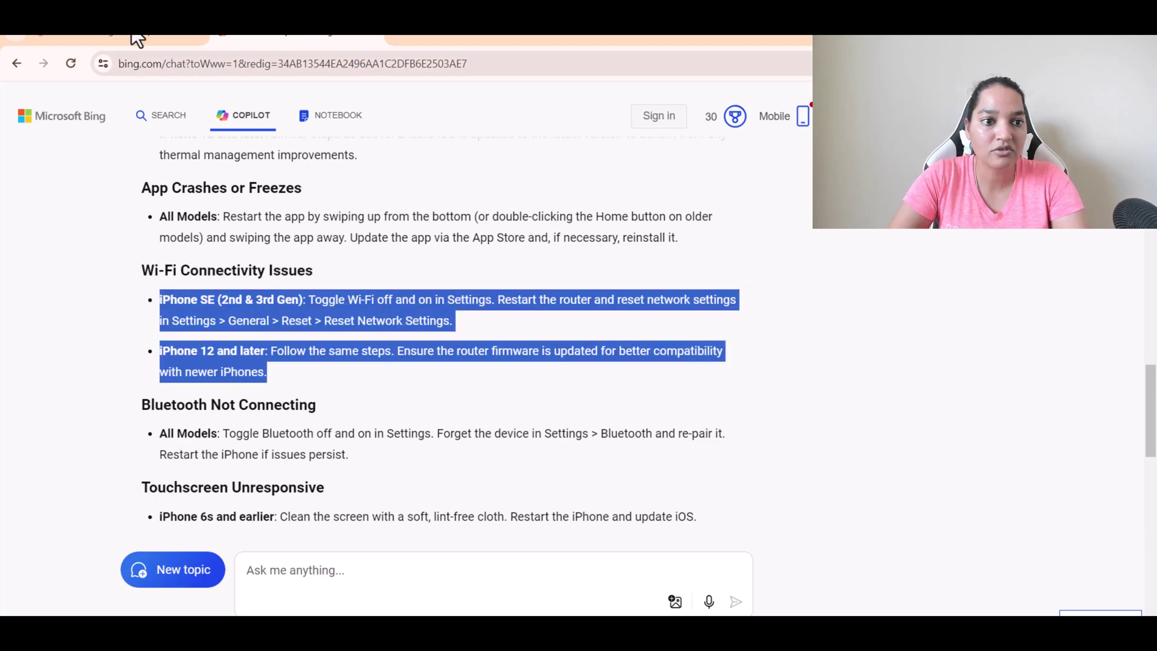
left_click(130, 39)
key("ctrl+v")
left_click(657, 546)
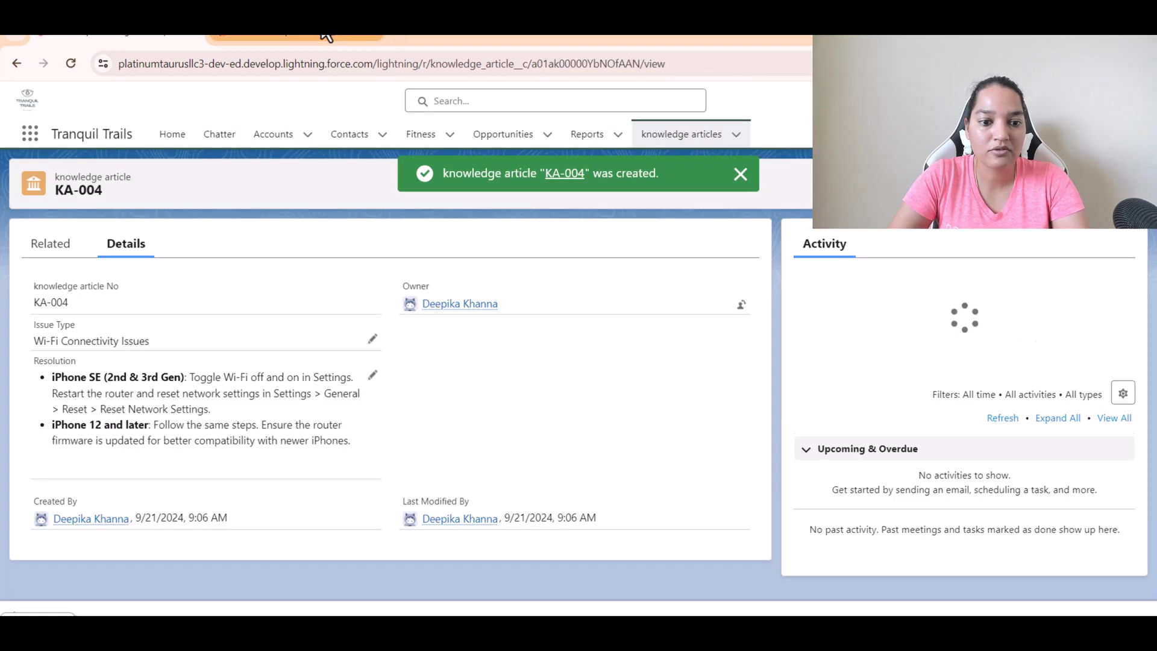
- Copy the "iPhone Not Charging" heading from Copilot's answer into the Issue Type of a new Salesforce knowledge article
left_click(328, 38)
scroll(383, 439, "down", 7)
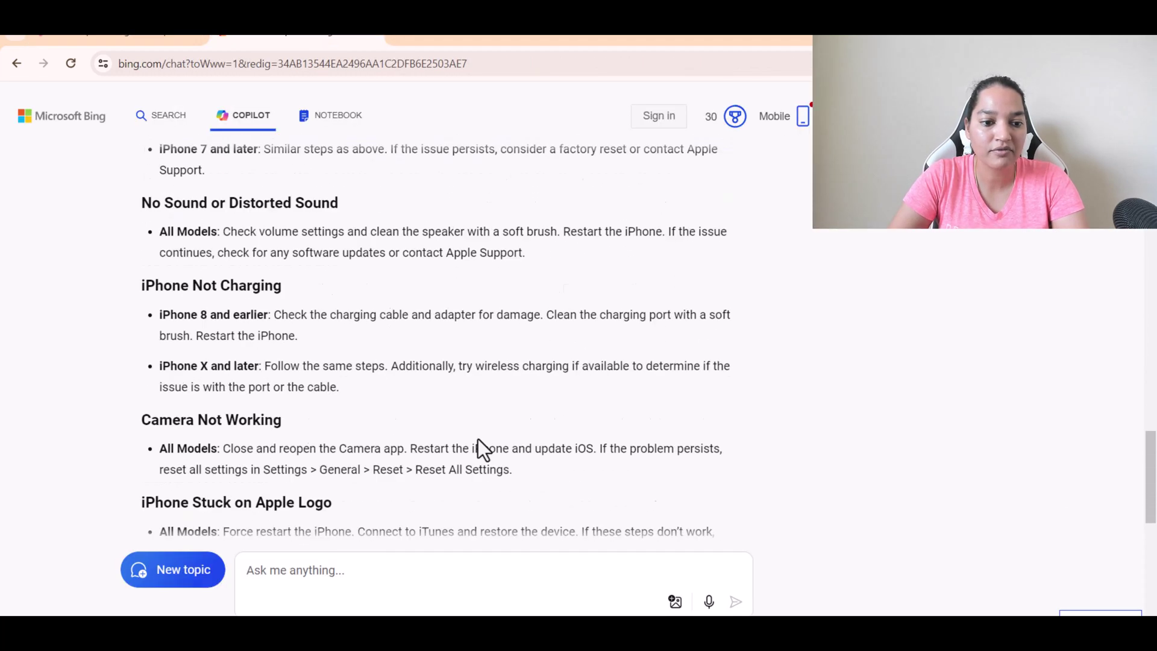
triple_click(216, 233)
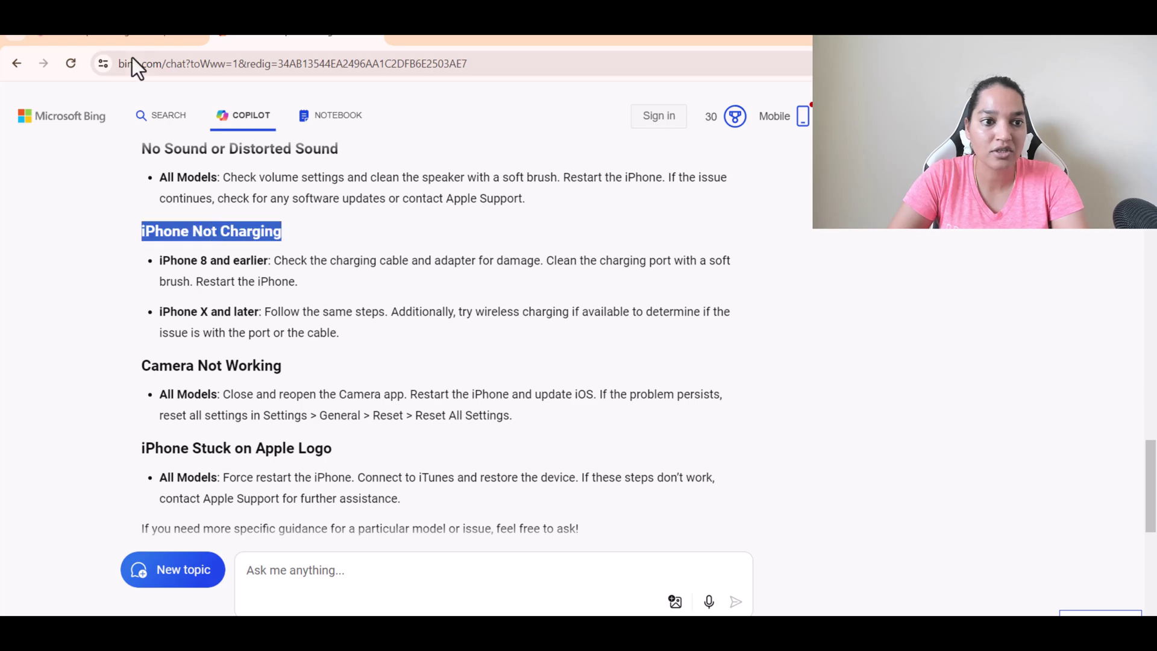
left_click(130, 39)
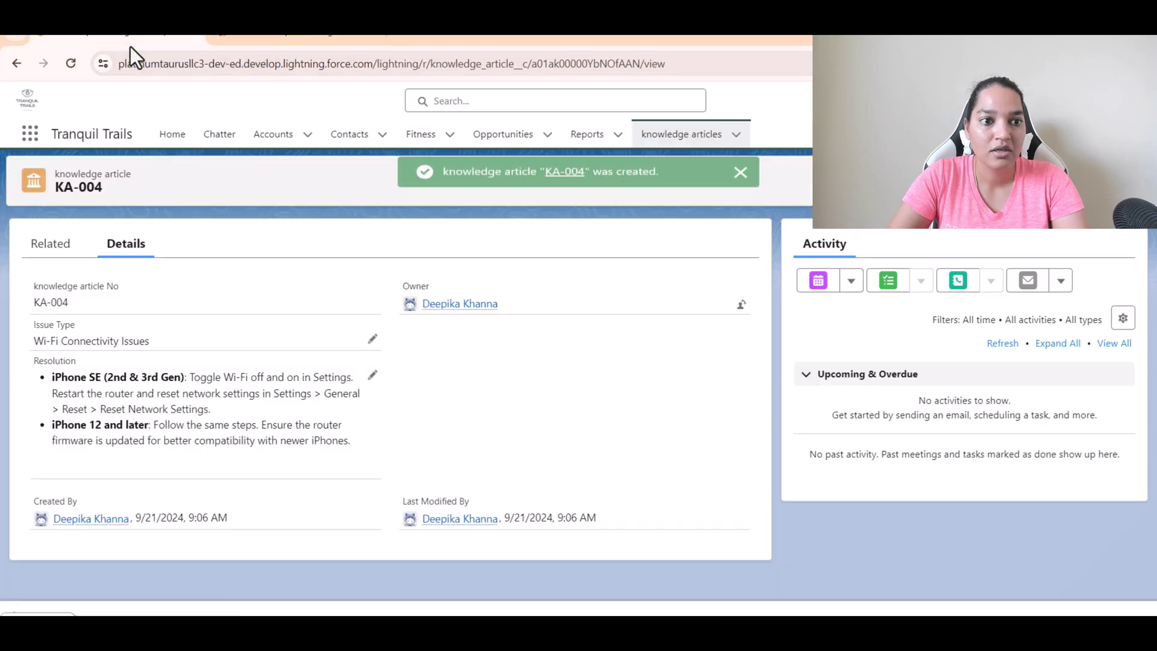
left_click(687, 140)
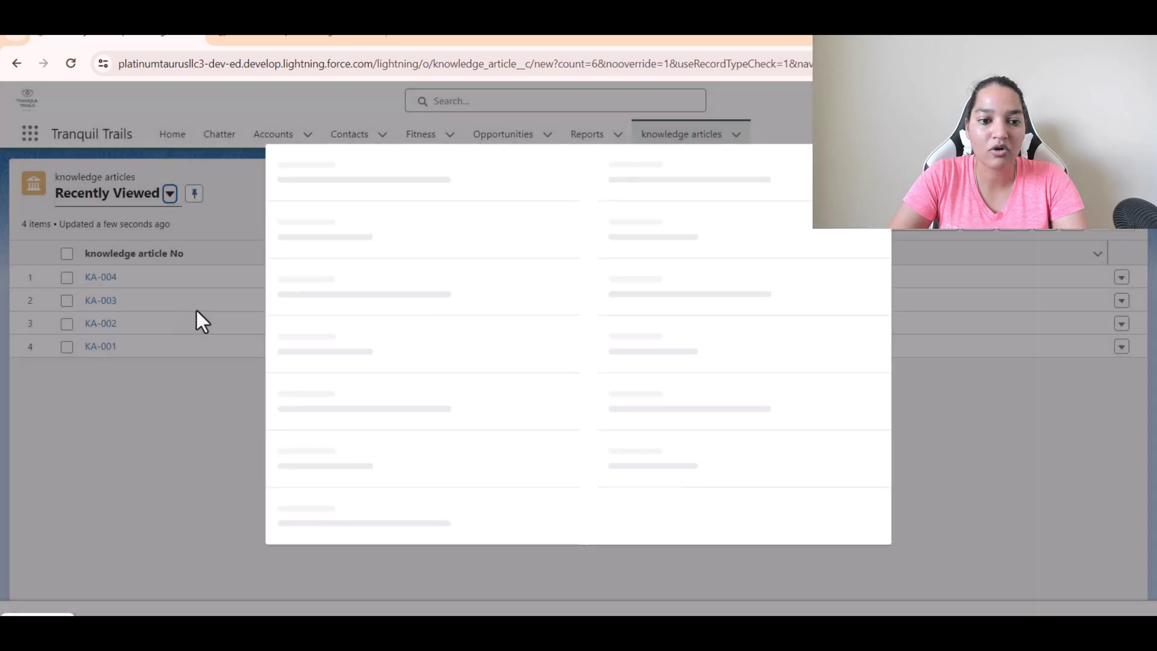
left_click(374, 293)
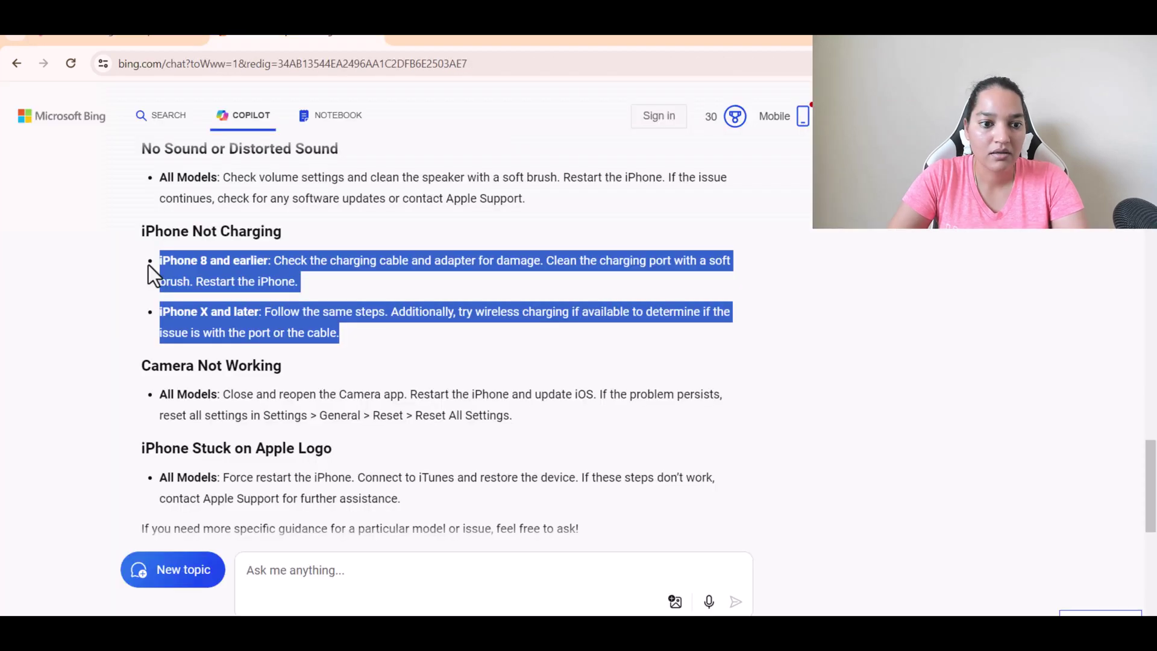
- Fill the Resolution with Copilot's charging steps for iPhone 8 and earlier and iPhone X and later, save the article, and highlight its resolution
left_click(104, 44)
left_click(359, 462)
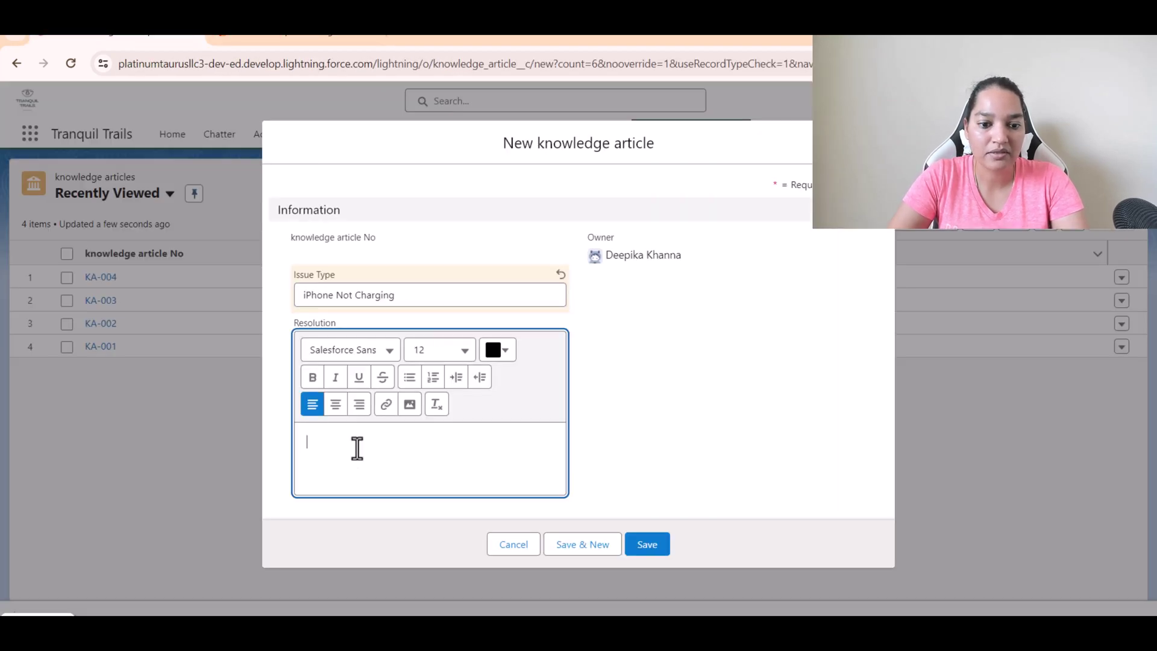
key("ctrl+v")
left_click(630, 545)
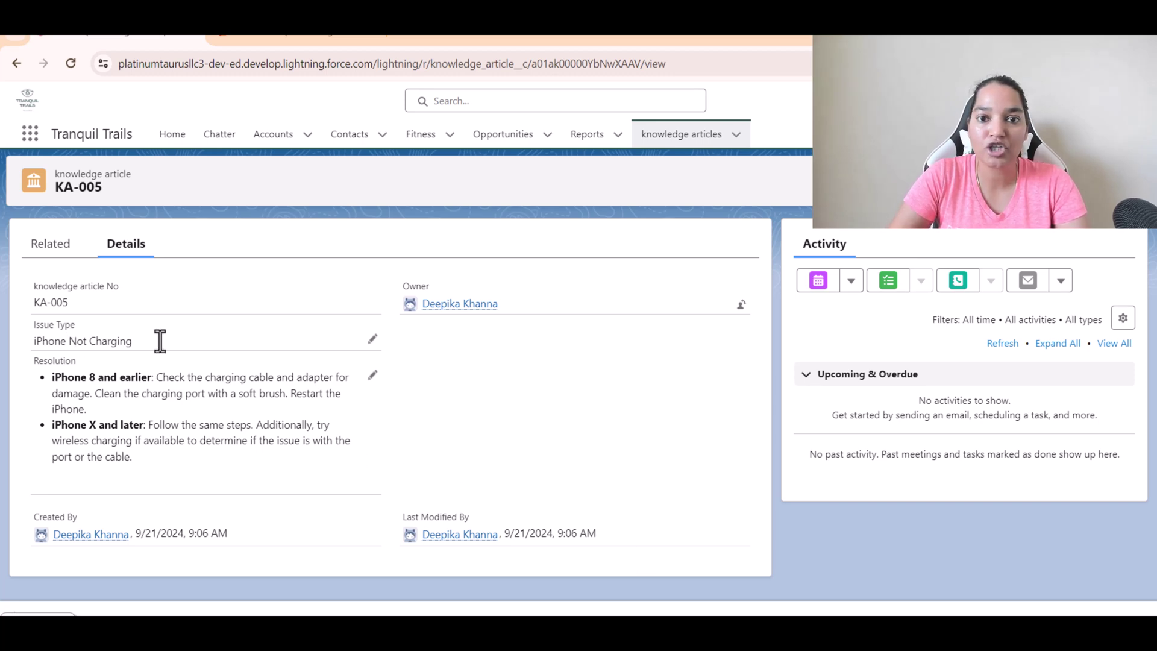
left_click_drag(156, 464, 16, 360)
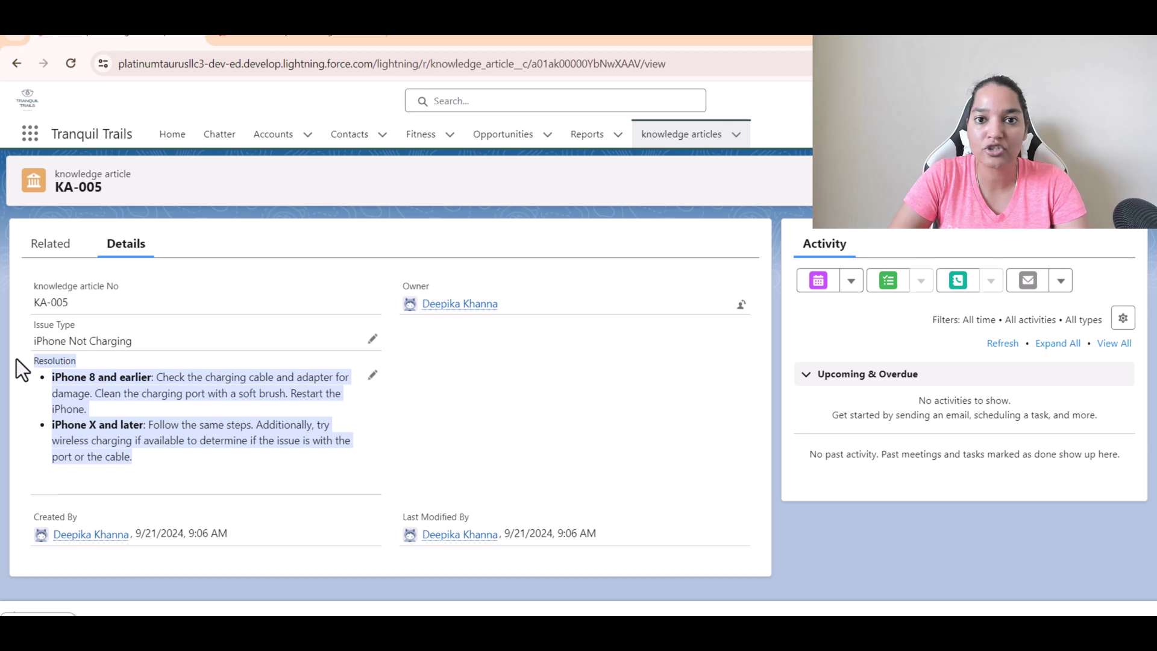